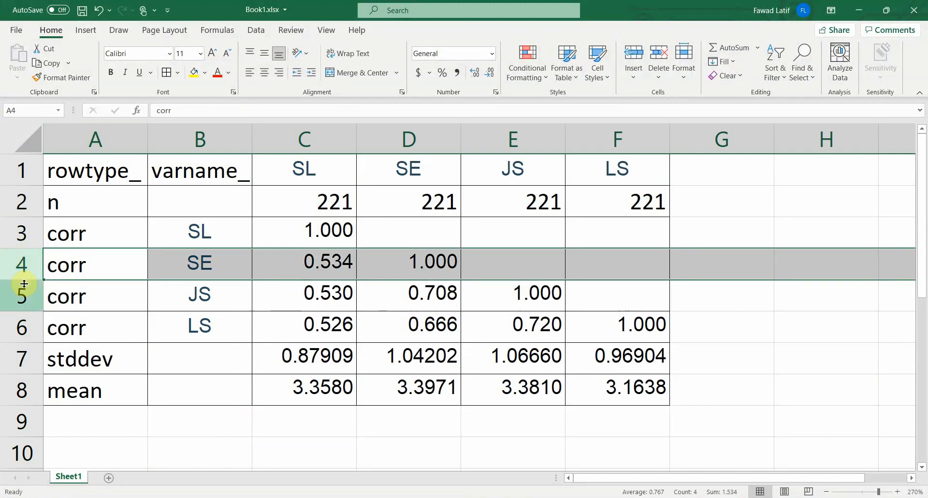
# - Examine how the mean, n and first two corr rows of the matrix table are laid out
pyautogui.click(28, 386)
pyautogui.click(37, 202)
pyautogui.click(24, 233)
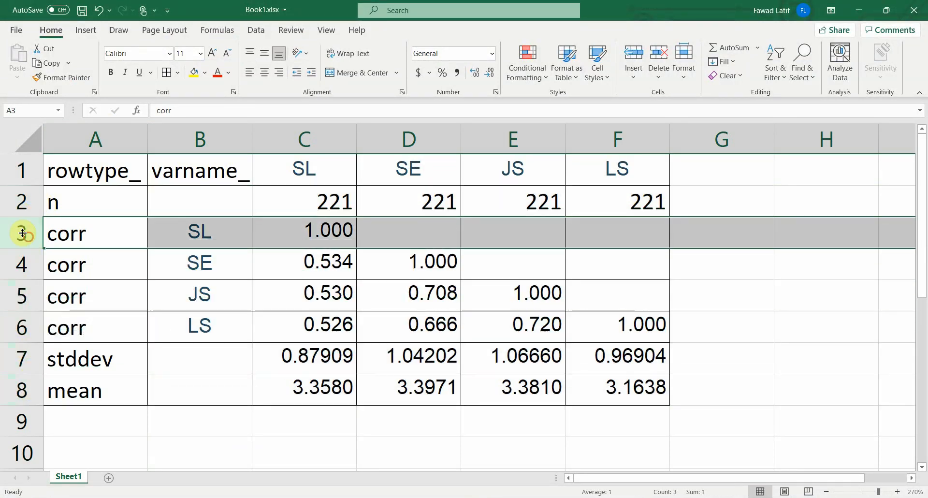
pyautogui.click(24, 263)
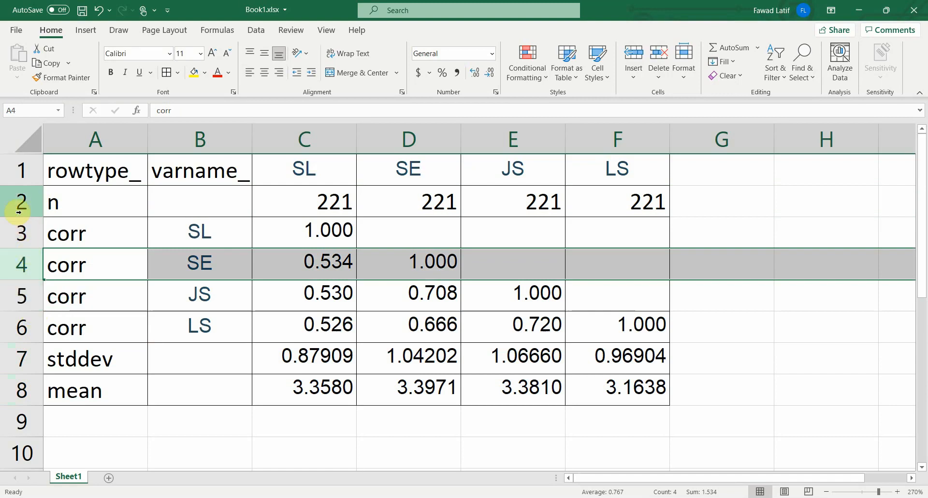
# - Examine the n row, checking the sample size under each variable SL, SE, JS and LS
pyautogui.click(8, 198)
pyautogui.click(309, 207)
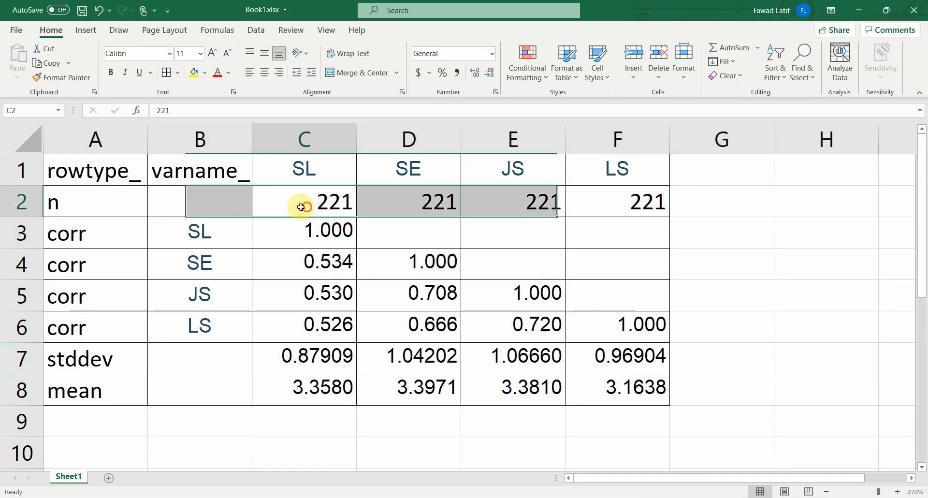
pyautogui.click(406, 207)
pyautogui.click(549, 208)
pyautogui.click(657, 202)
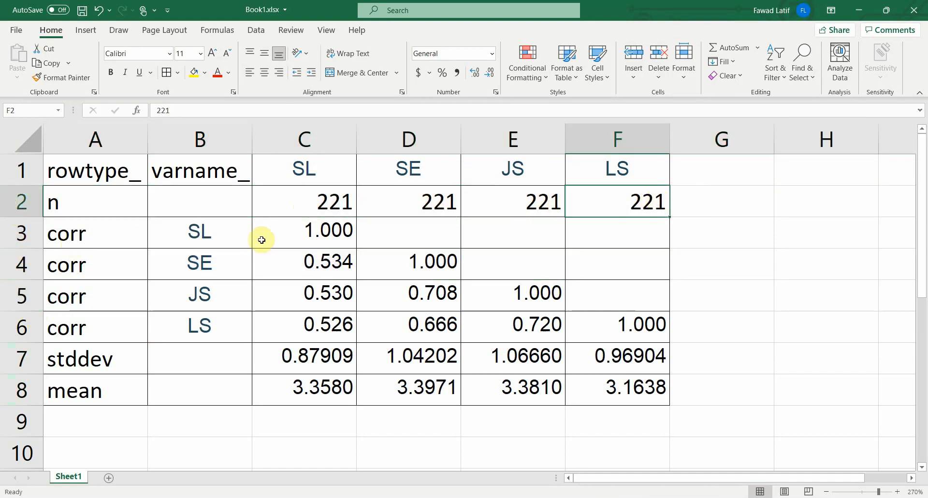
pyautogui.click(296, 169)
pyautogui.click(300, 202)
pyautogui.click(383, 167)
pyautogui.click(391, 199)
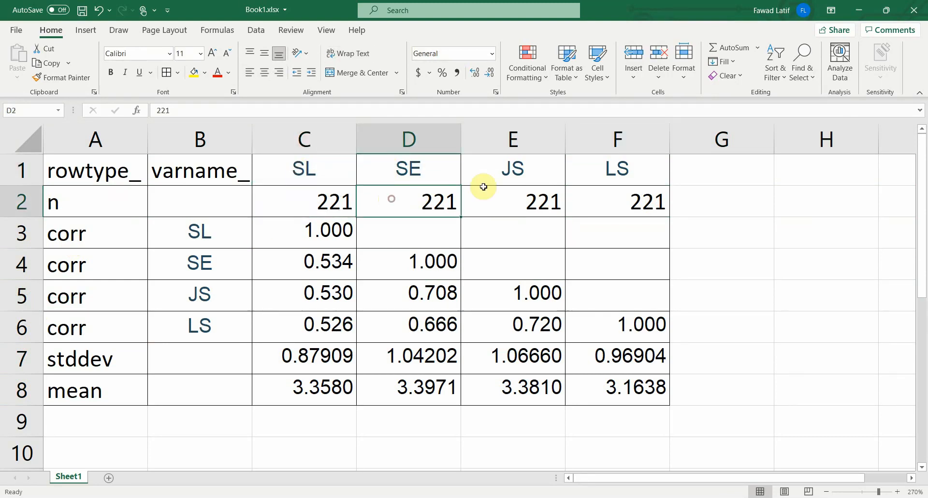
pyautogui.click(471, 180)
pyautogui.click(461, 201)
pyautogui.click(596, 174)
pyautogui.click(599, 199)
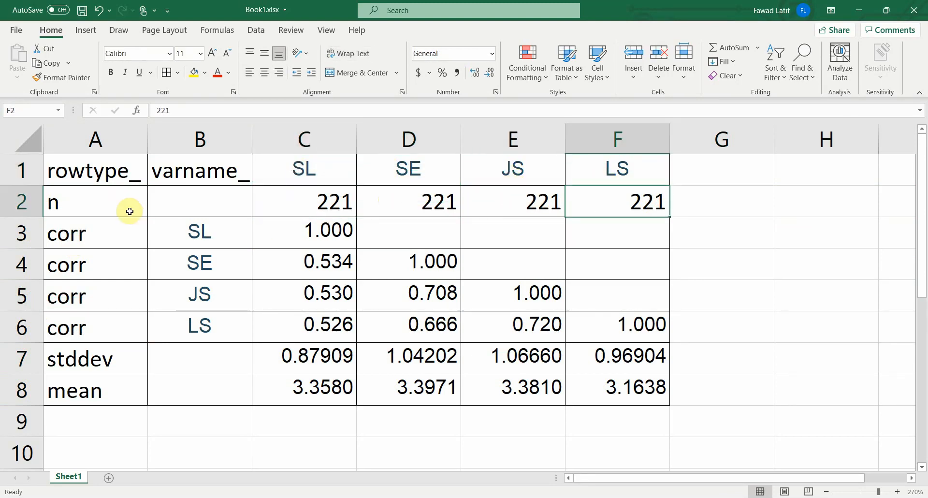
# - Examine the four corr rows holding the lower-triangle correlations for SL, SE, JS and LS
pyautogui.moveTo(23, 232); pyautogui.dragTo(22, 318)
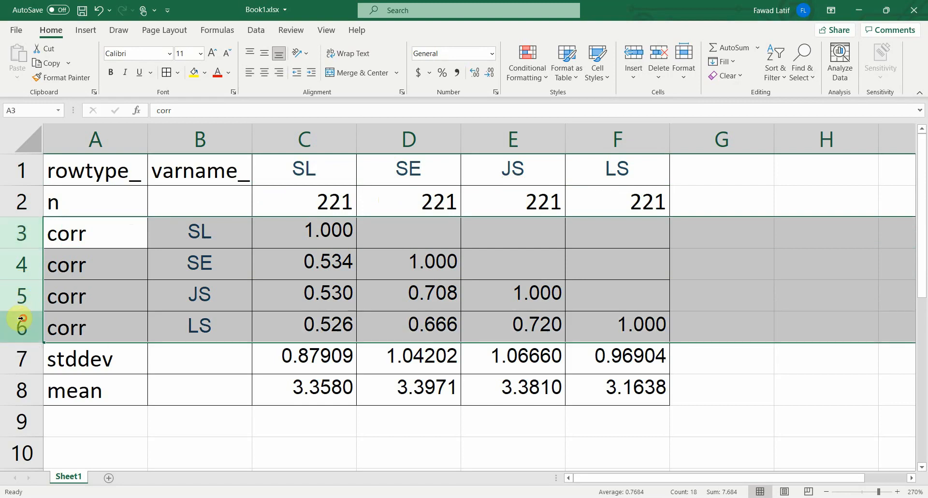
pyautogui.click(316, 235)
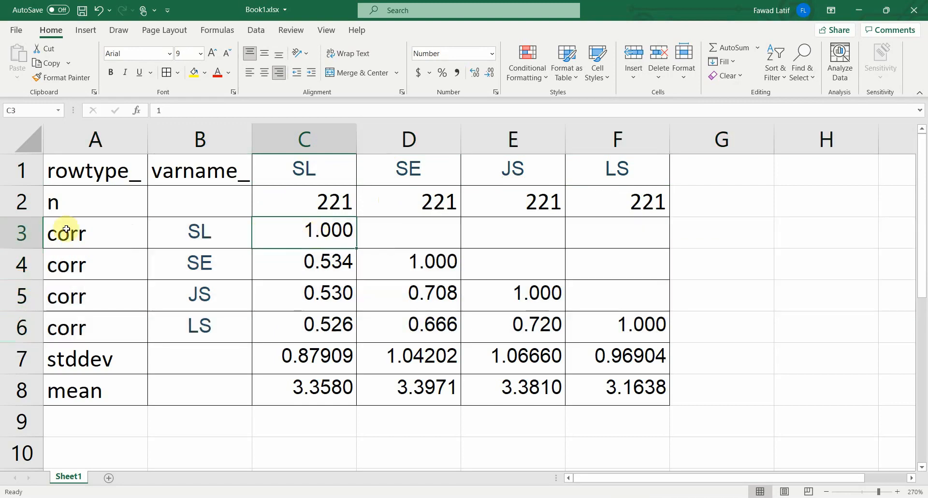
pyautogui.click(22, 231)
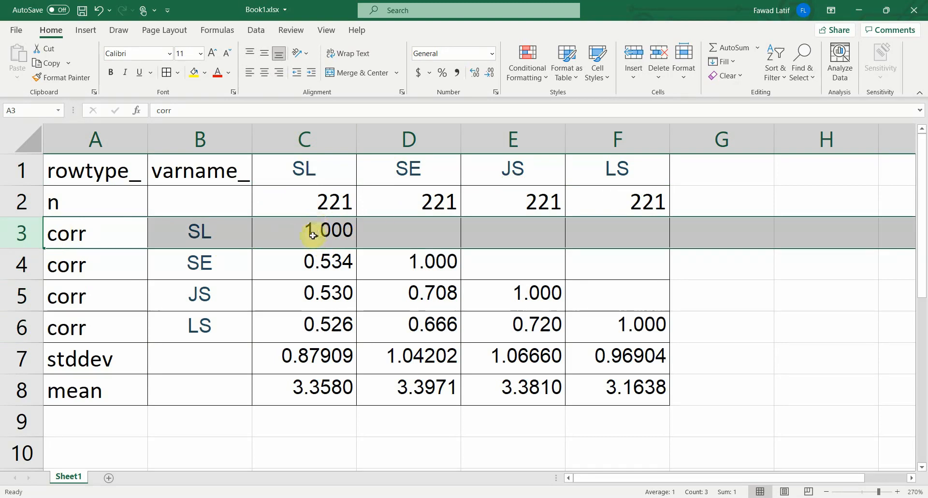
pyautogui.click(10, 268)
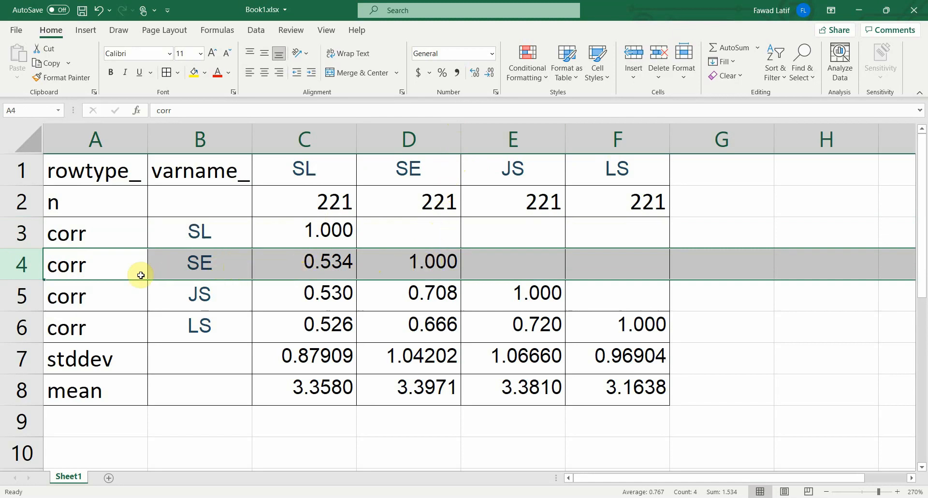
pyautogui.moveTo(21, 296); pyautogui.dragTo(21, 326)
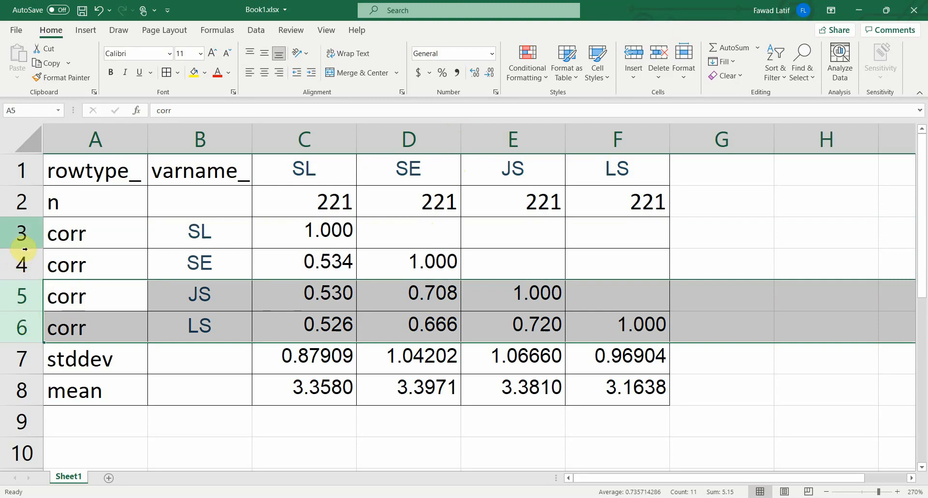
pyautogui.moveTo(24, 247); pyautogui.dragTo(23, 325)
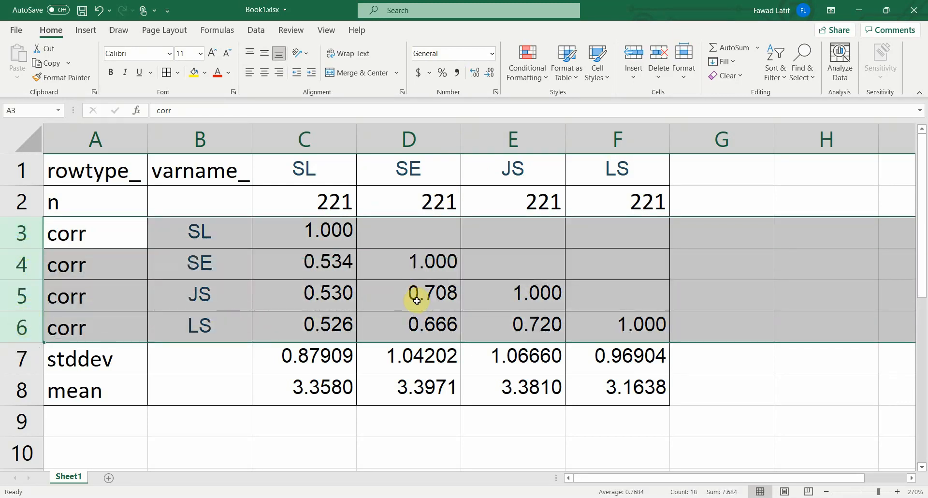
# - Compare the stddev row with the Descriptive Statistics table in SPSS Statistics Viewer, and return to Excel to review the mean row
pyautogui.click(22, 357)
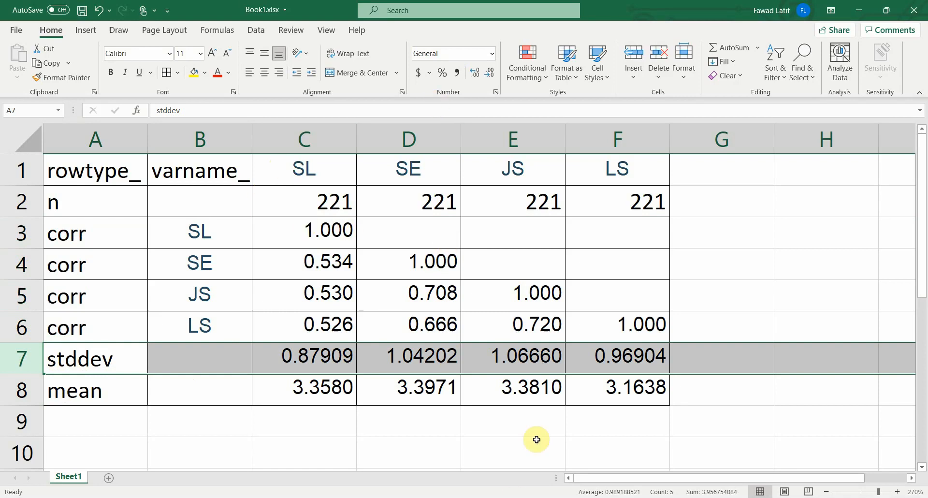
pyautogui.moveTo(395, 495)
pyautogui.click(471, 419)
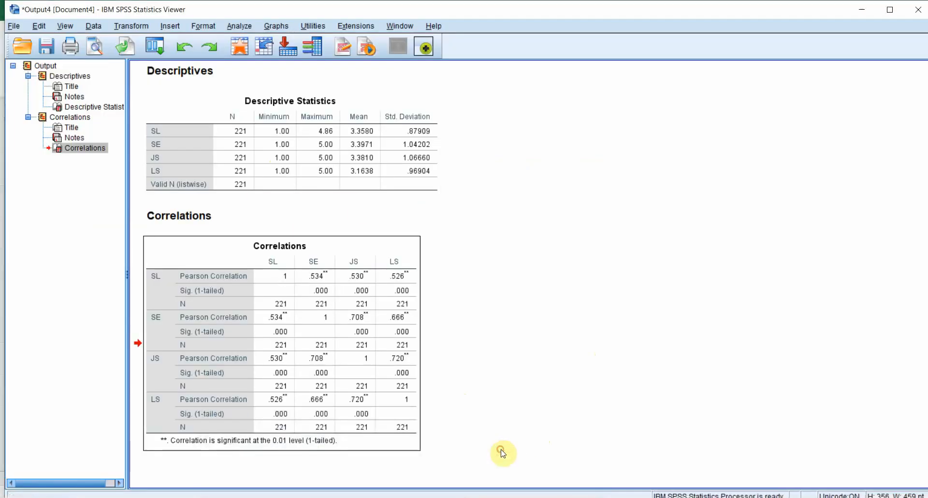
pyautogui.click(305, 154)
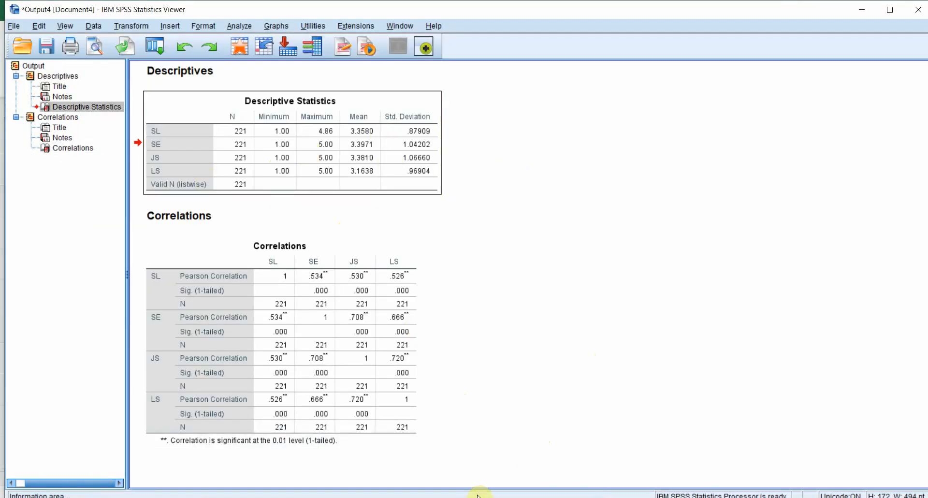
pyautogui.hotkey('alt', 'Tab')
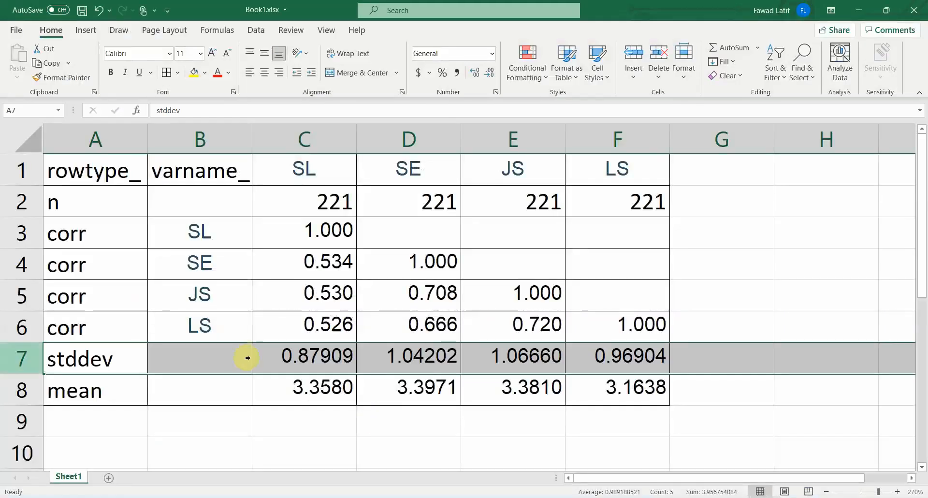
pyautogui.click(16, 401)
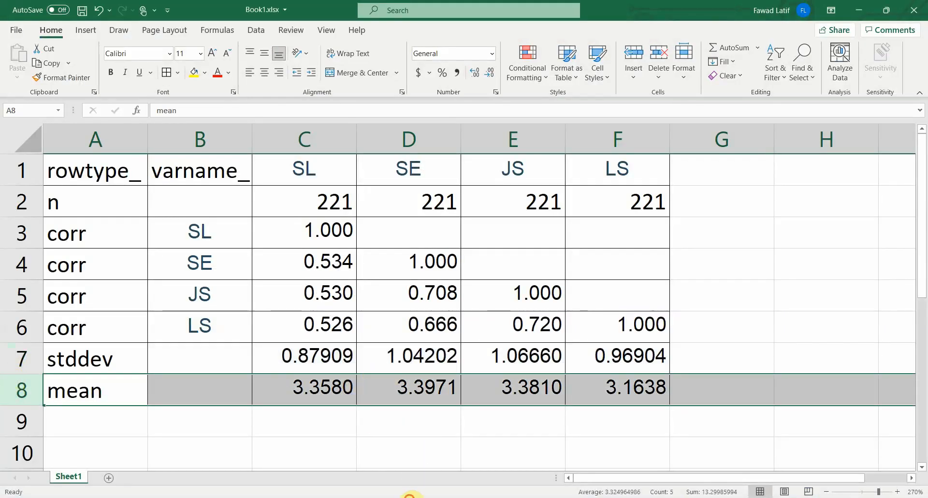
# - Cut the Correlations table from the SPSS Statistics Viewer output and paste it into a new worksheet of Book1.xlsx in Excel
pyautogui.moveTo(408, 496)
pyautogui.click(517, 452)
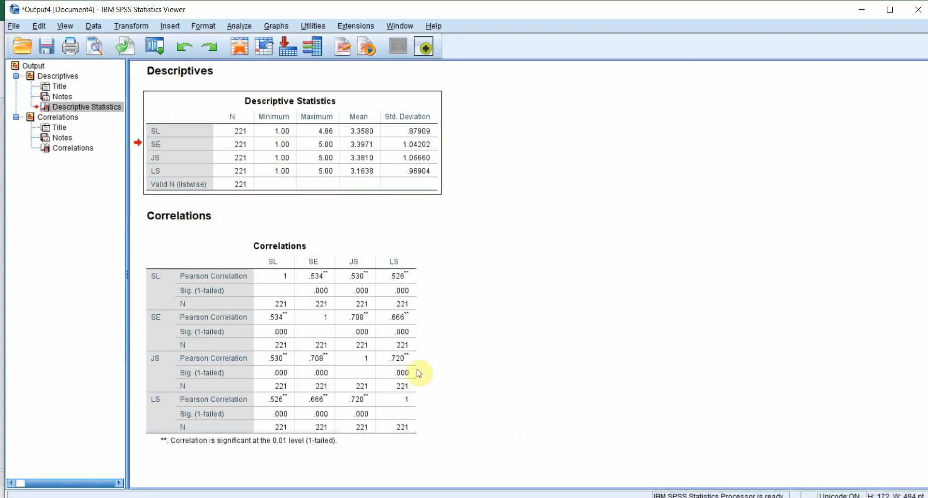
pyautogui.rightClick(314, 275)
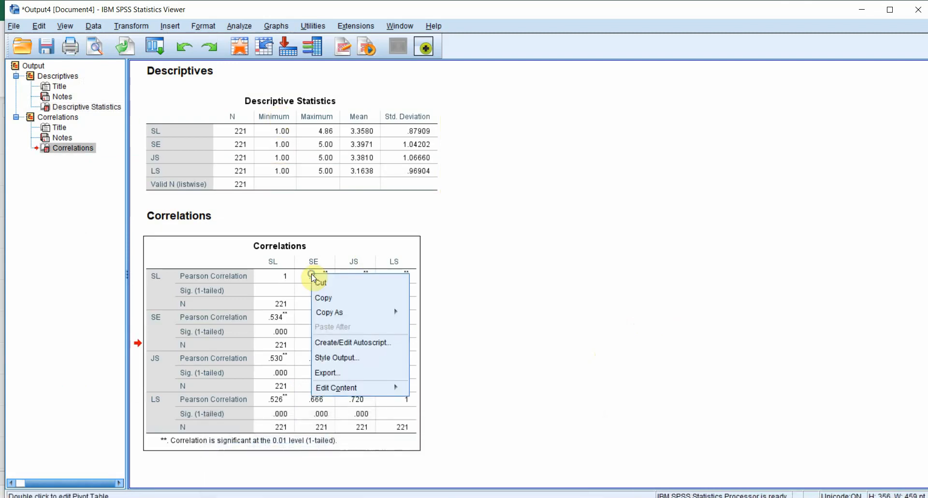
pyautogui.click(337, 289)
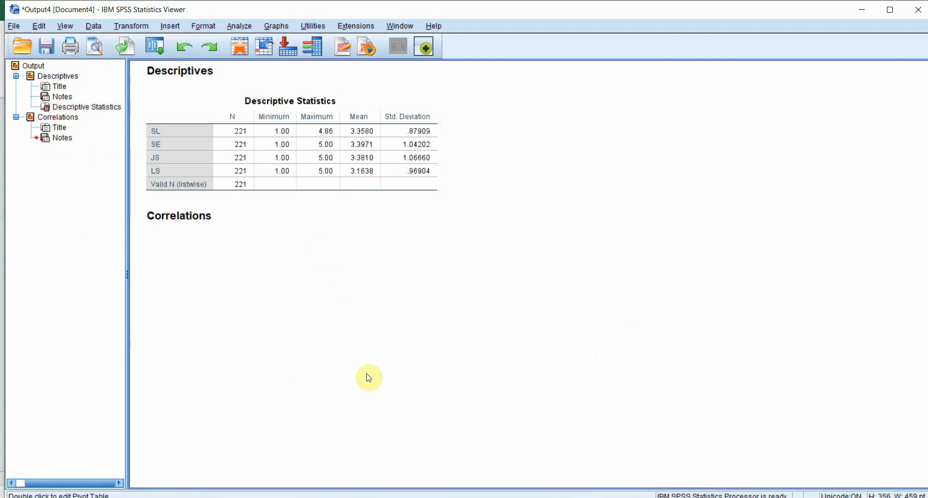
pyautogui.click(432, 495)
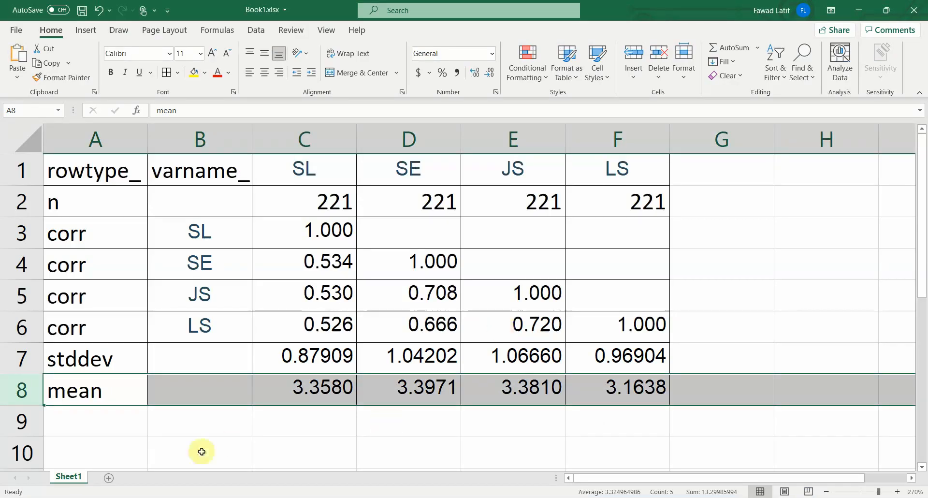
pyautogui.click(110, 479)
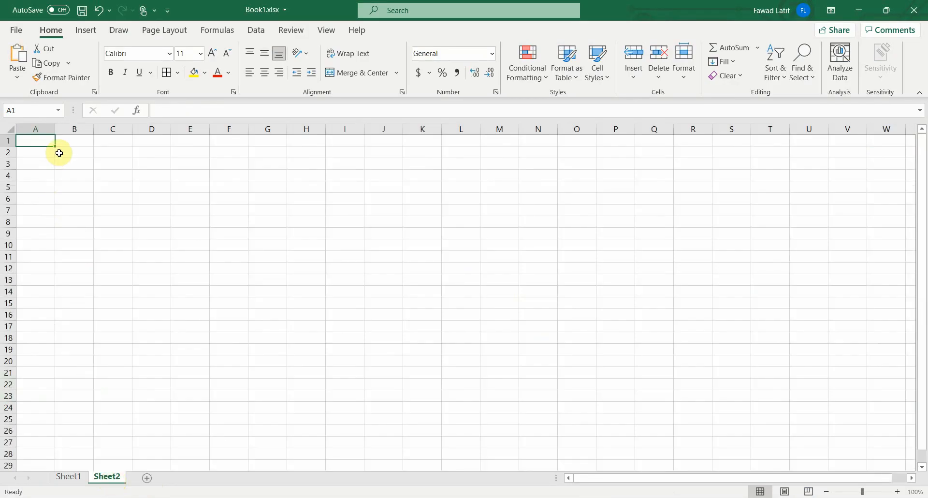
pyautogui.hotkey('ctrl', 'v')
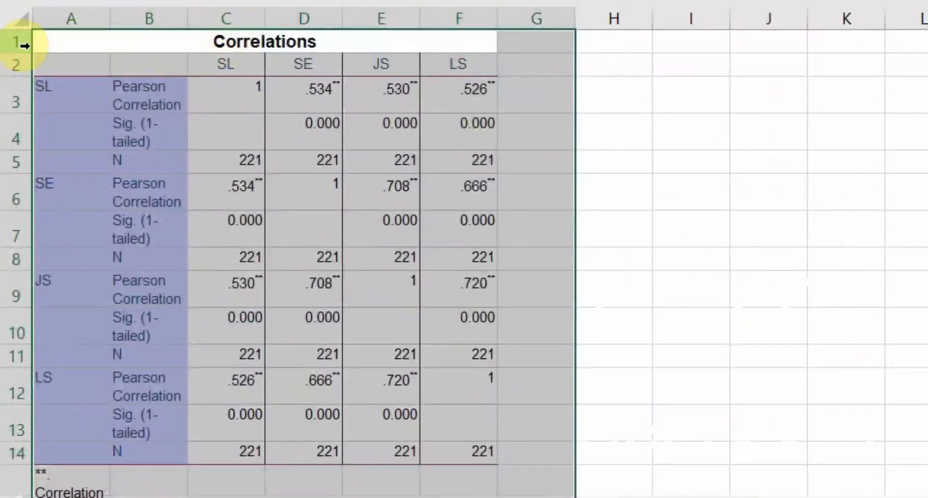
# - Delete the Correlations title row and clear the significance footnote row beneath the pasted table
pyautogui.click(22, 43)
pyautogui.rightClick(20, 45)
pyautogui.click(93, 283)
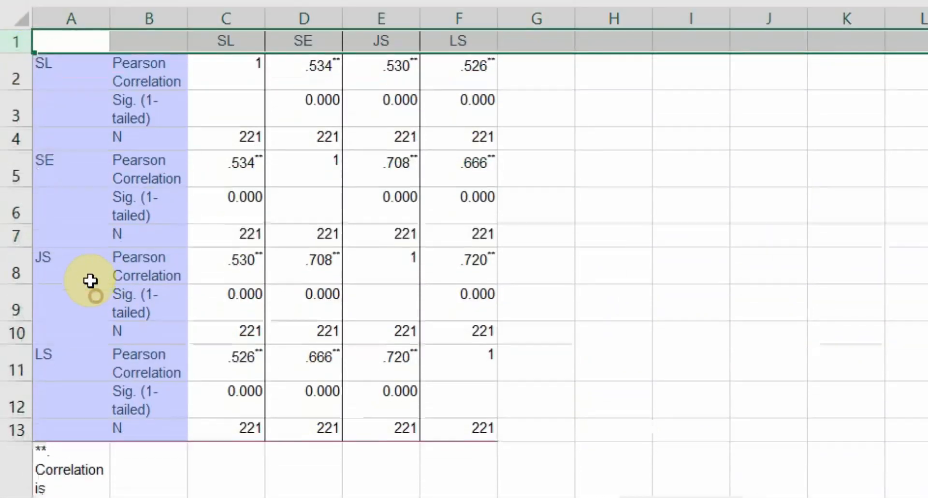
pyautogui.click(12, 451)
pyautogui.rightClick(12, 466)
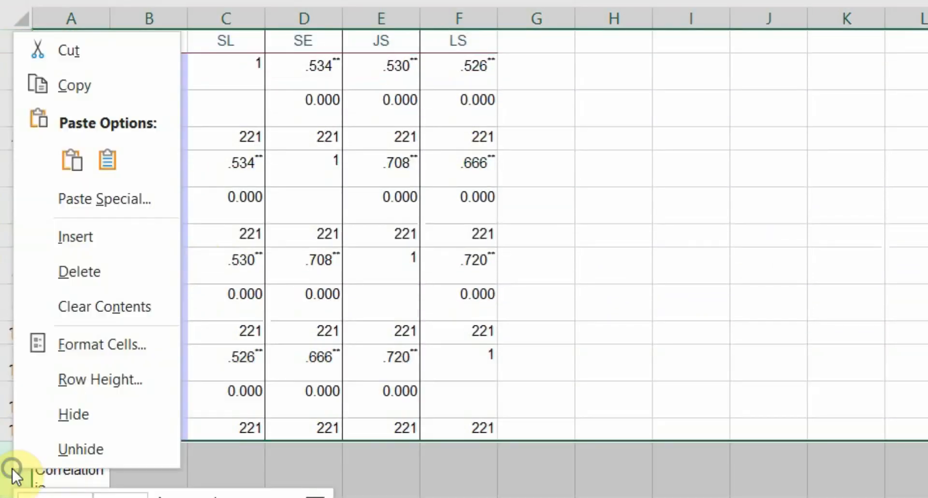
pyautogui.click(108, 306)
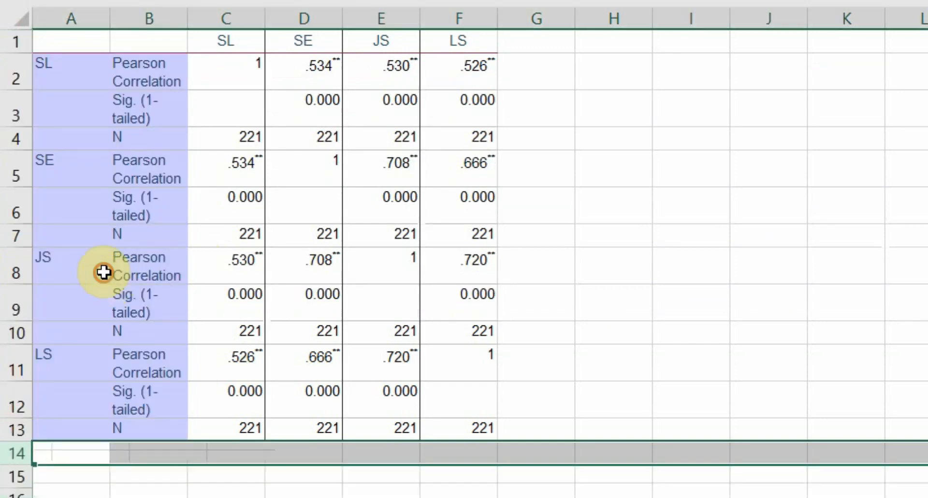
# - Move the table's last N row to row 1, above the variable names
pyautogui.click(3, 430)
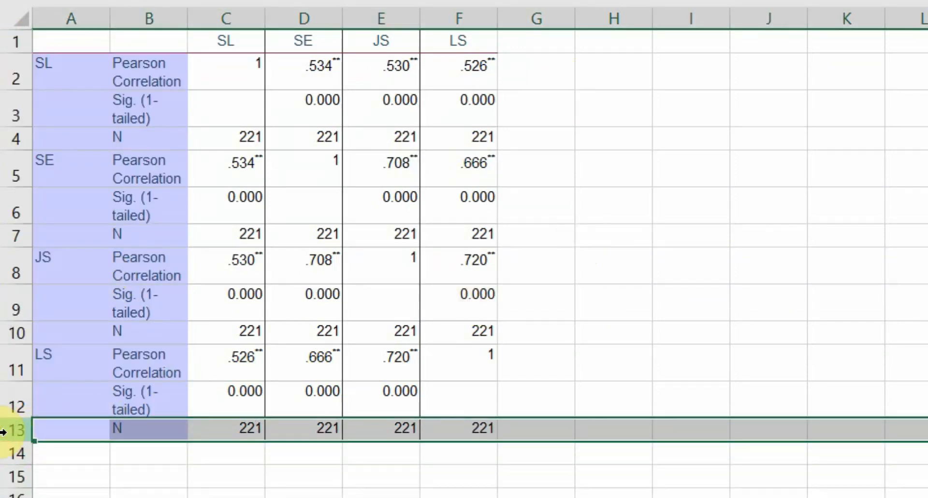
pyautogui.hotkey('ctrl', 'c')
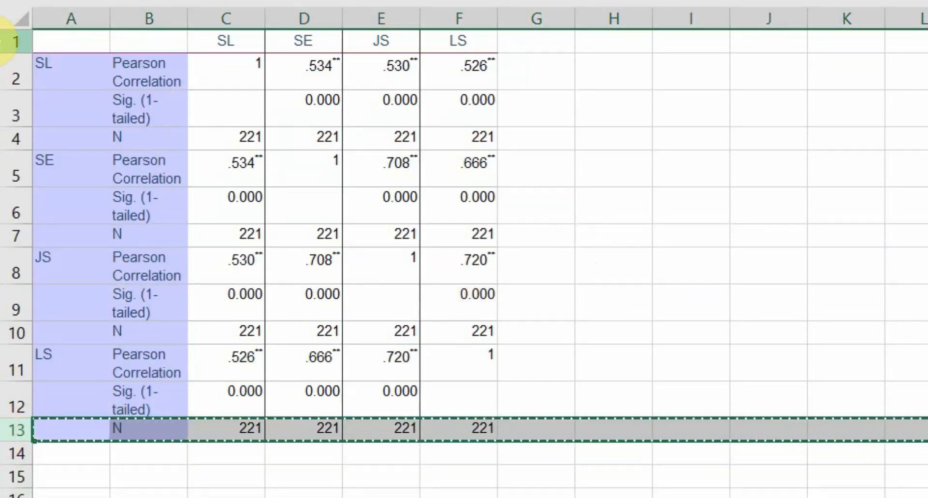
pyautogui.rightClick(17, 52)
pyautogui.click(78, 261)
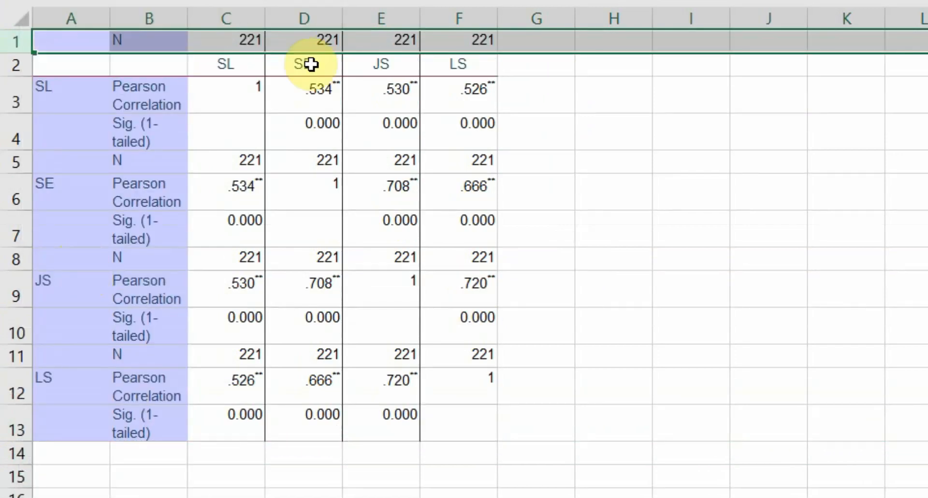
# - Move the variable name row SL, SE, JS, LS above the N row so it becomes row 1
pyautogui.moveTo(15, 41); pyautogui.dragTo(5, 66)
pyautogui.rightClick(5, 65)
pyautogui.click(62, 83)
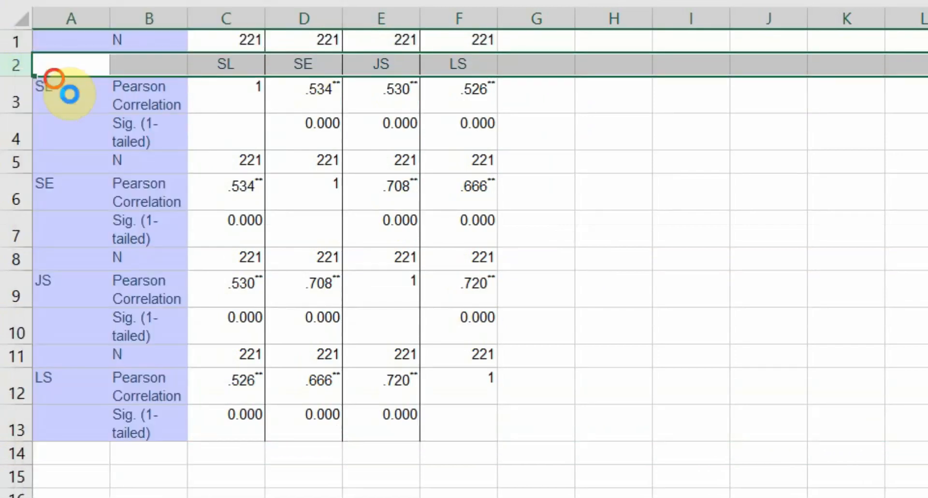
pyautogui.rightClick(18, 37)
pyautogui.click(92, 236)
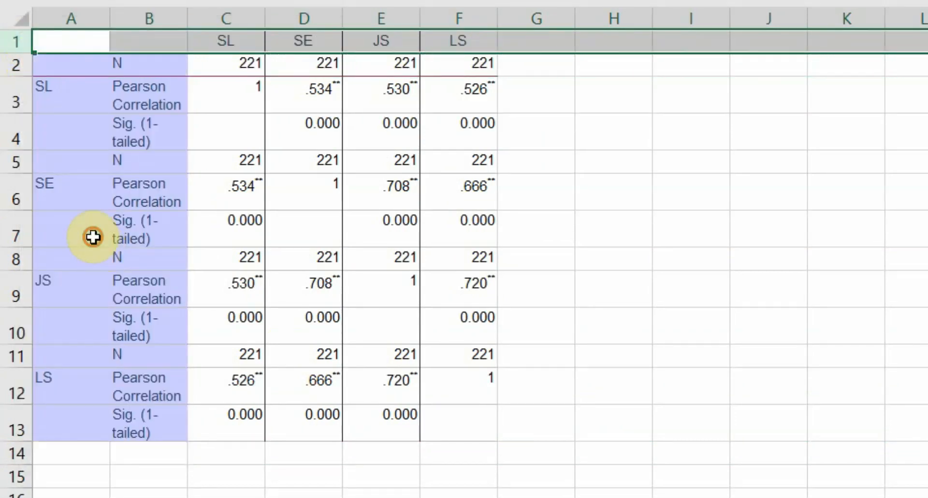
# - Delete the Sig. (1-tailed) and N rows beneath the SL correlation row
pyautogui.click(184, 103)
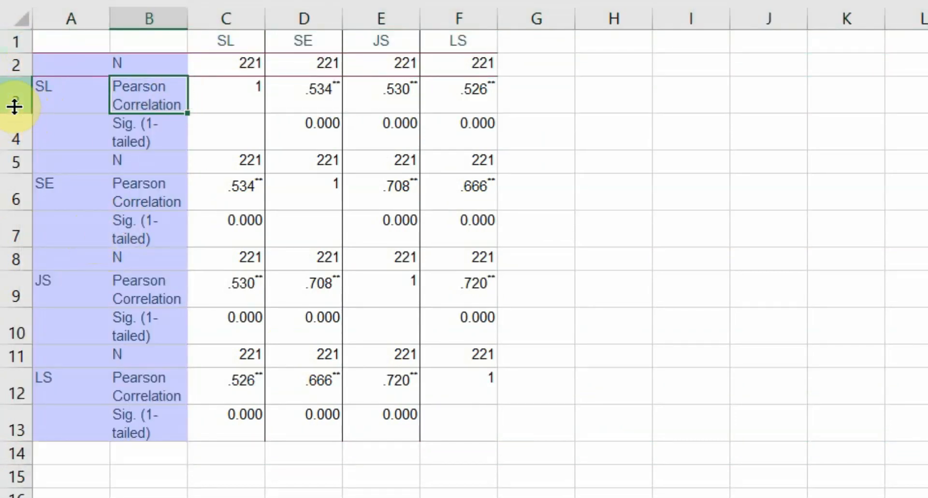
pyautogui.moveTo(17, 127); pyautogui.dragTo(16, 155)
pyautogui.rightClick(16, 159)
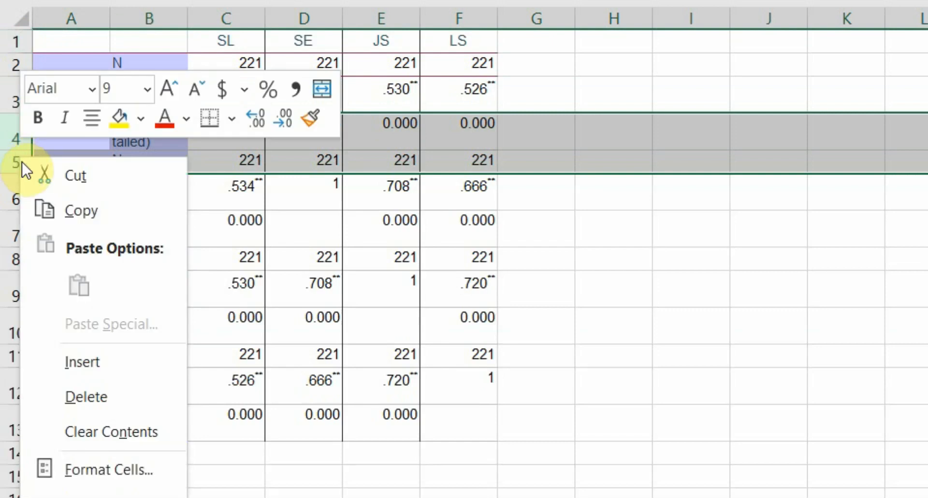
pyautogui.click(113, 392)
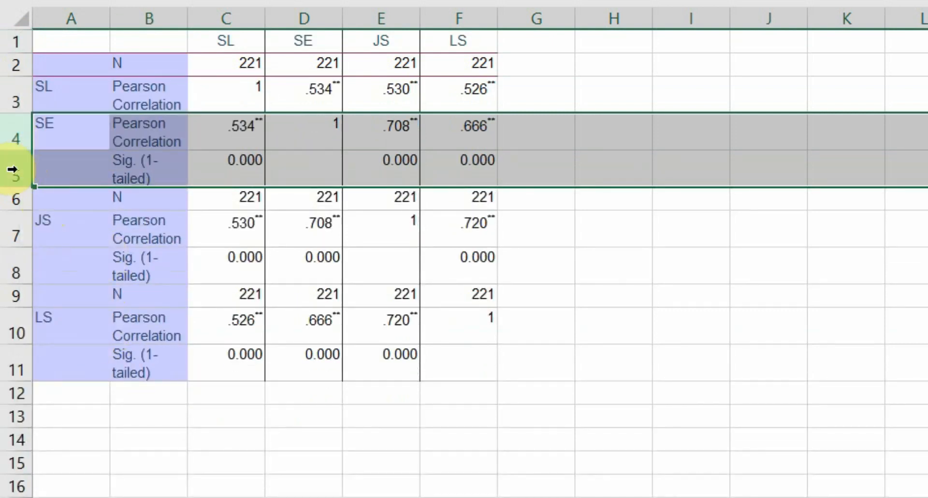
# - Delete the remaining Sig. (1-tailed) and N rows beneath the SE, JS and LS correlation rows
pyautogui.click(17, 169)
pyautogui.rightClick(19, 189)
pyautogui.moveTo(18, 169); pyautogui.dragTo(23, 230)
pyautogui.click(130, 421)
pyautogui.rightClick(23, 230)
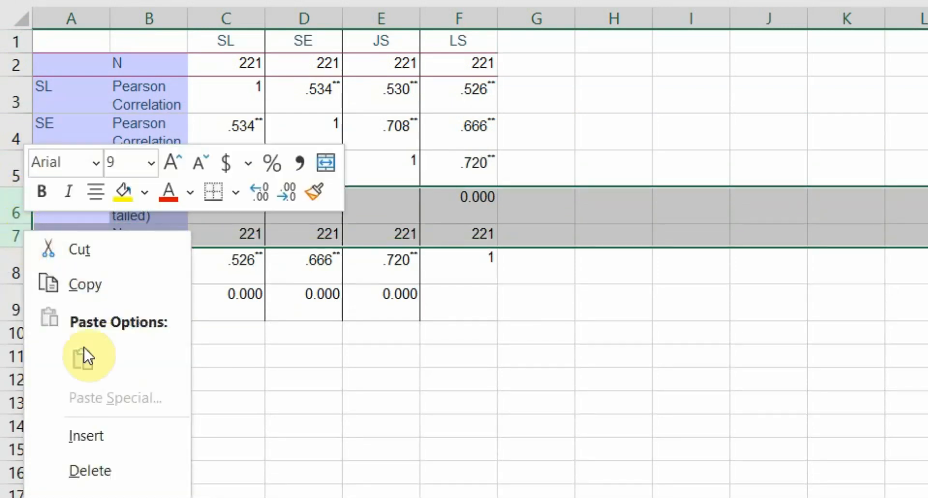
pyautogui.click(121, 480)
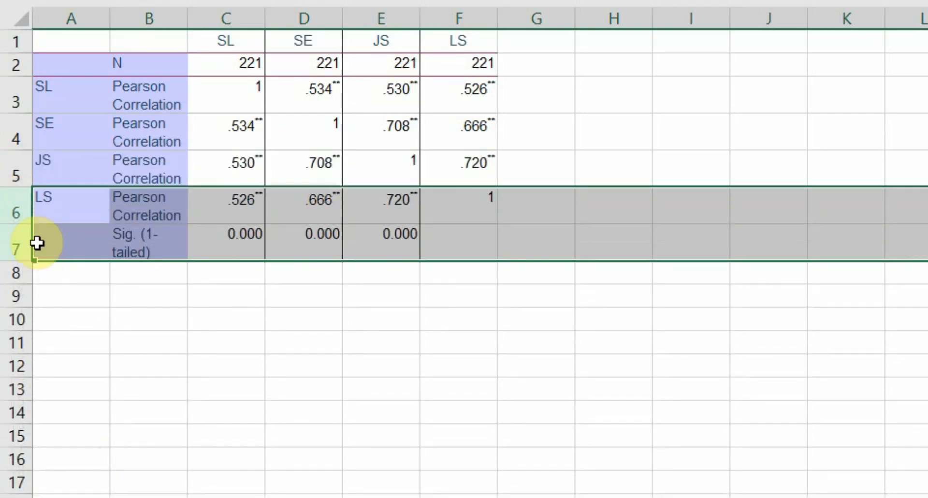
pyautogui.moveTo(6, 207); pyautogui.dragTo(14, 232)
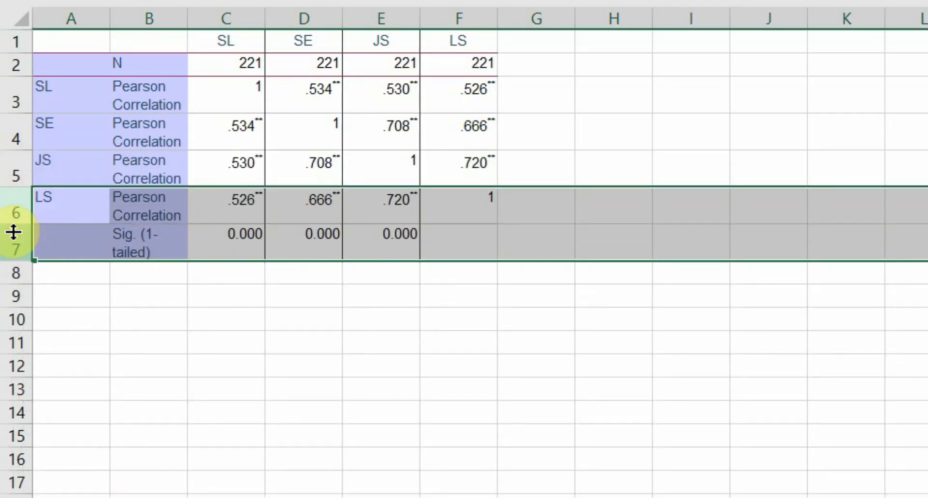
pyautogui.rightClick(13, 240)
pyautogui.click(94, 476)
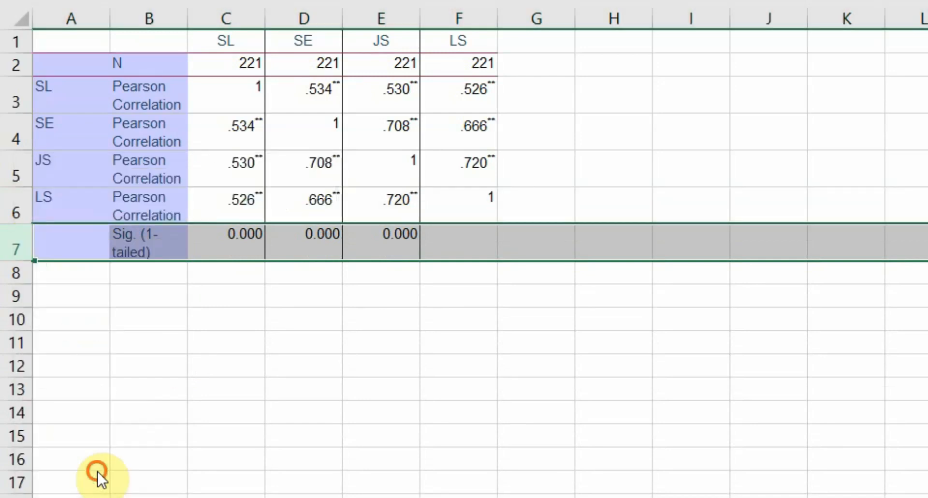
# - Delete column B, which holds the N and Pearson Correlation labels
pyautogui.rightClick(147, 19)
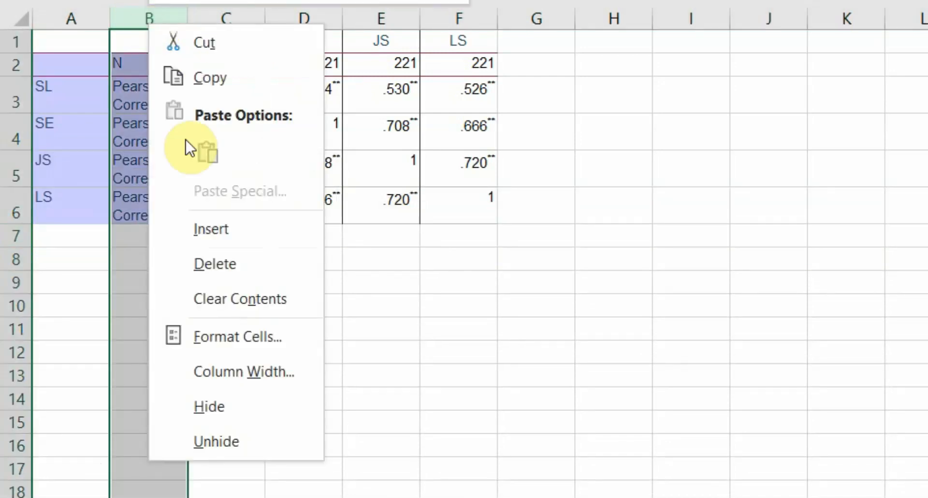
pyautogui.click(229, 262)
pyautogui.click(171, 58)
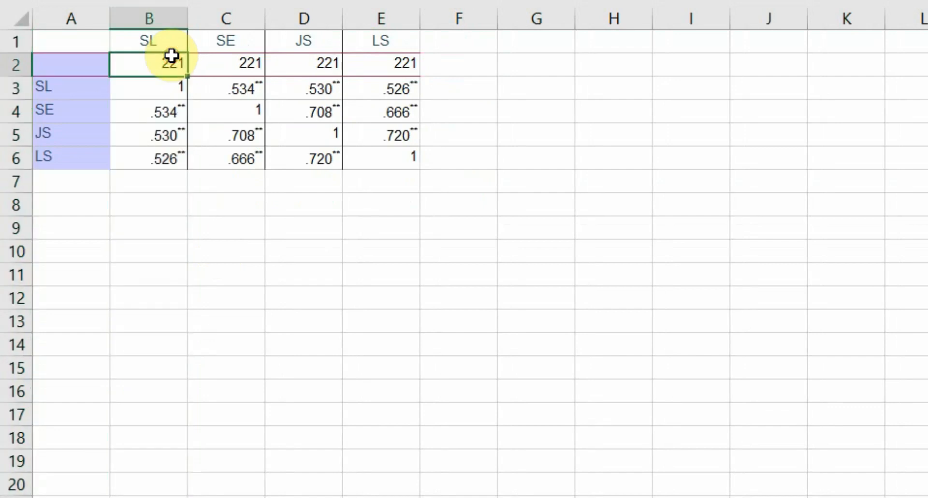
# - Clear the duplicate correlations above the diagonal in the SL, SE and JS rows
pyautogui.moveTo(213, 89); pyautogui.dragTo(376, 84)
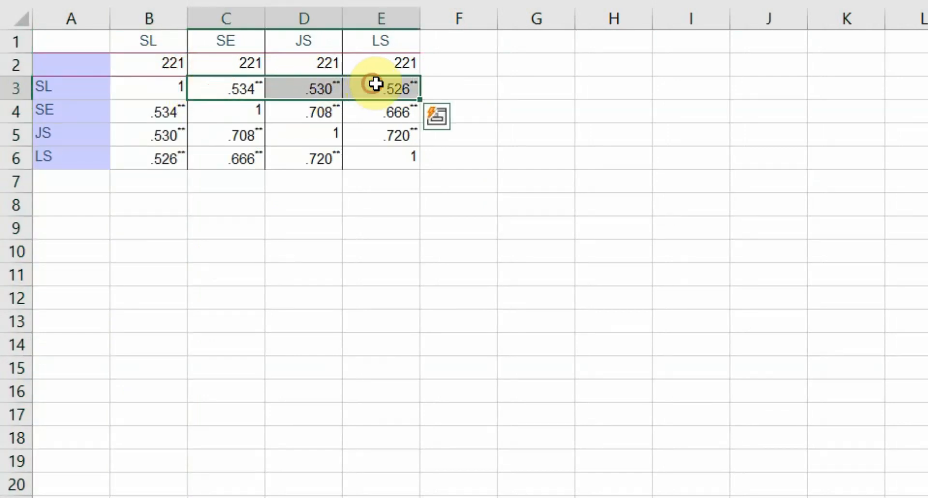
pyautogui.press('Delete')
pyautogui.moveTo(305, 115); pyautogui.dragTo(390, 114)
pyautogui.press('Delete')
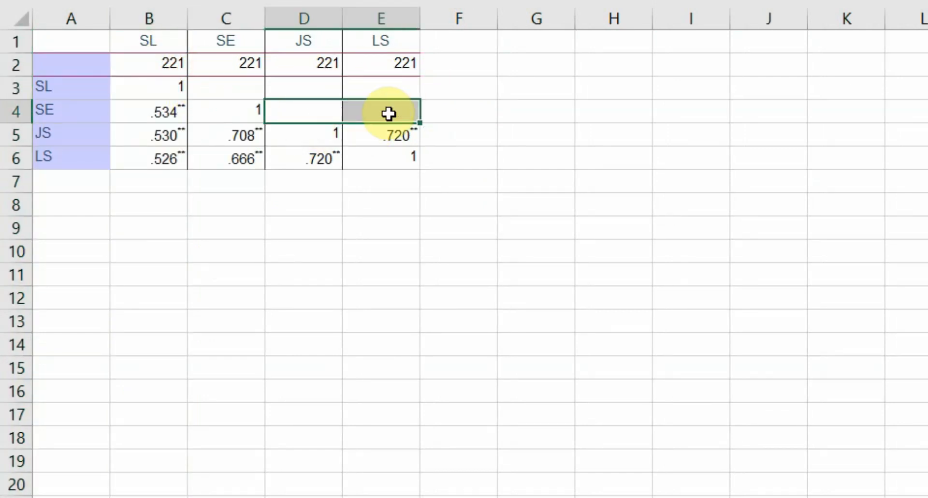
pyautogui.moveTo(314, 134); pyautogui.dragTo(391, 135)
pyautogui.press('Delete')
# - Insert two empty columns before the column with the SL, SE, JS and LS row labels
pyautogui.rightClick(65, 22)
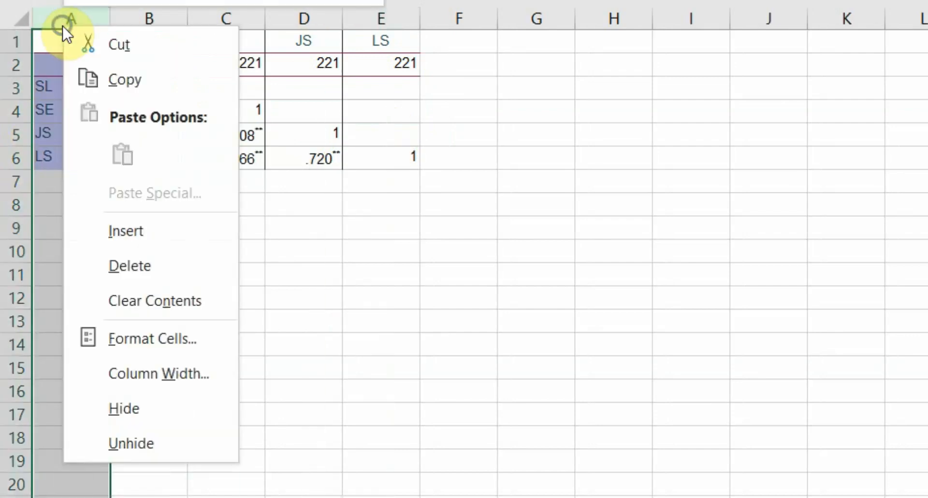
pyautogui.click(156, 230)
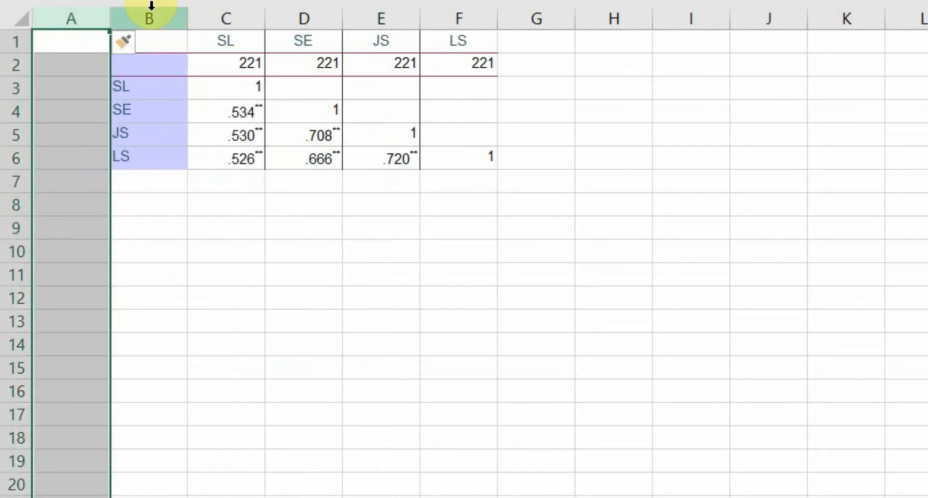
pyautogui.rightClick(151, 14)
pyautogui.click(234, 227)
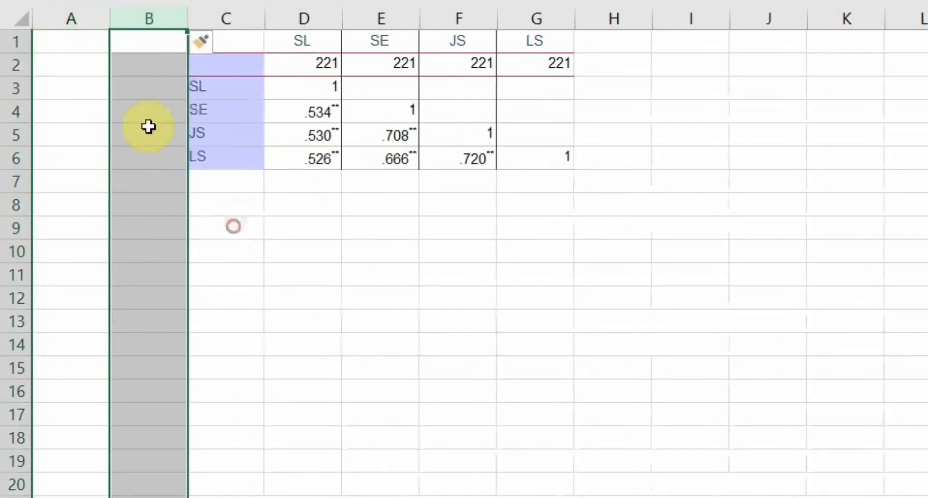
# - Enter the headers rowtype_ in cell A1 and varname_ in cell B1
pyautogui.click(95, 41)
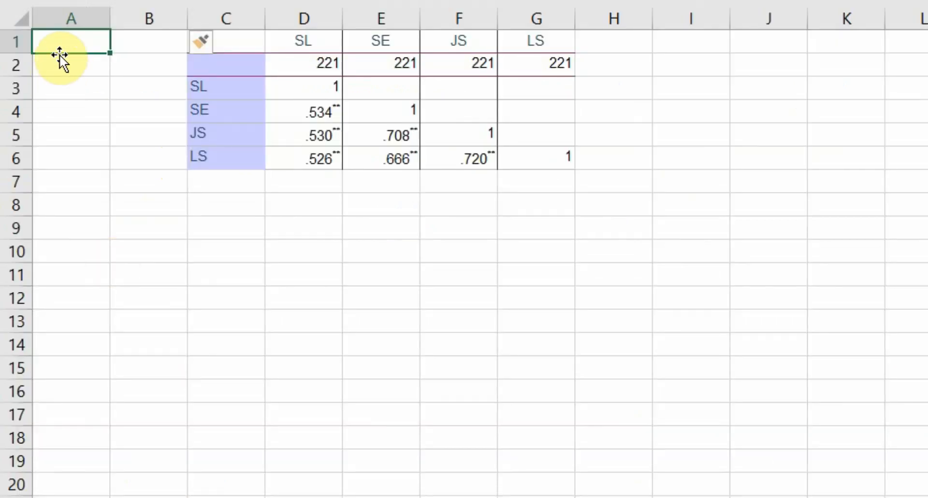
pyautogui.write('rowtype_')
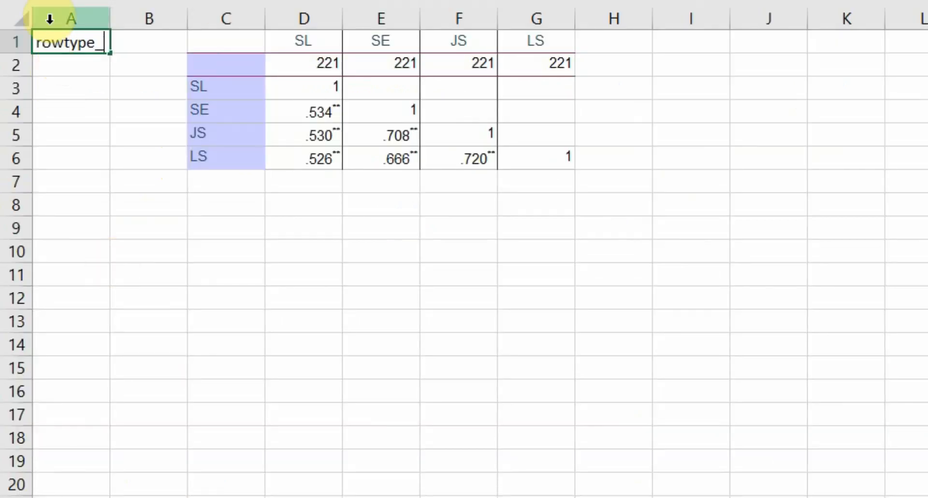
pyautogui.press('Return')
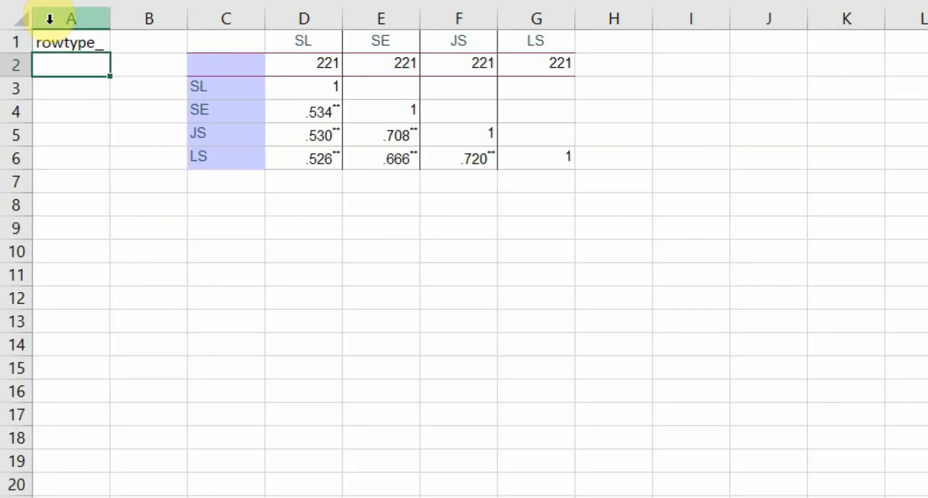
pyautogui.press('Up')
pyautogui.press('Right')
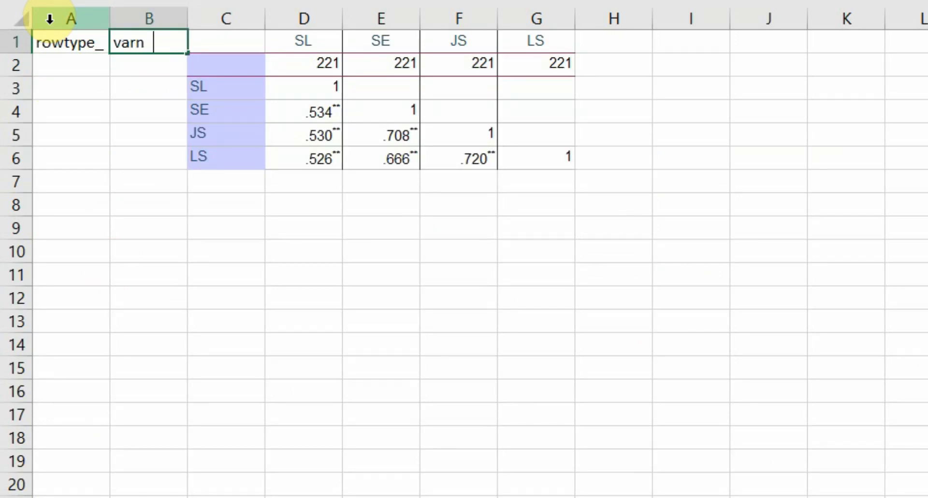
pyautogui.write('varname_')
pyautogui.press('Return')
pyautogui.press('Left')
pyautogui.press('Right')
pyautogui.press('Right')
pyautogui.press('Down')
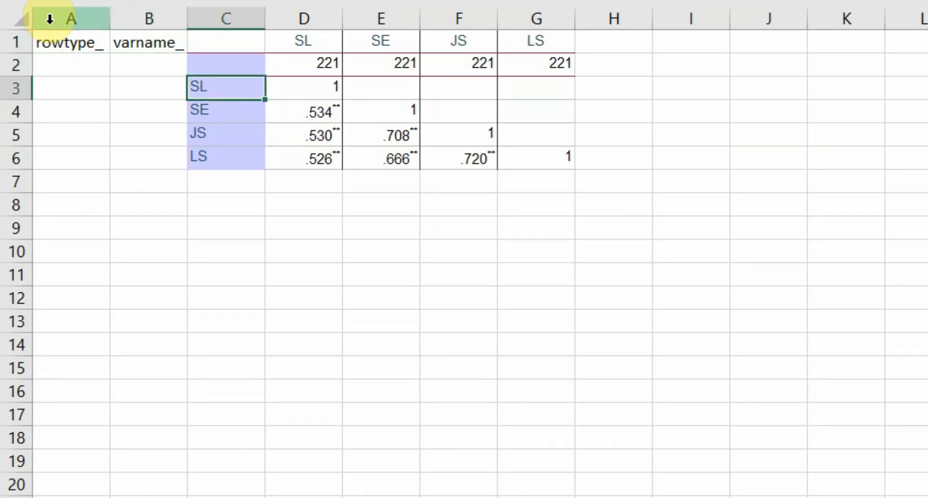
pyautogui.hotkey('shift', 'Down')
pyautogui.hotkey('shift', 'Down')
pyautogui.hotkey('shift', 'Down')
pyautogui.press('Up')
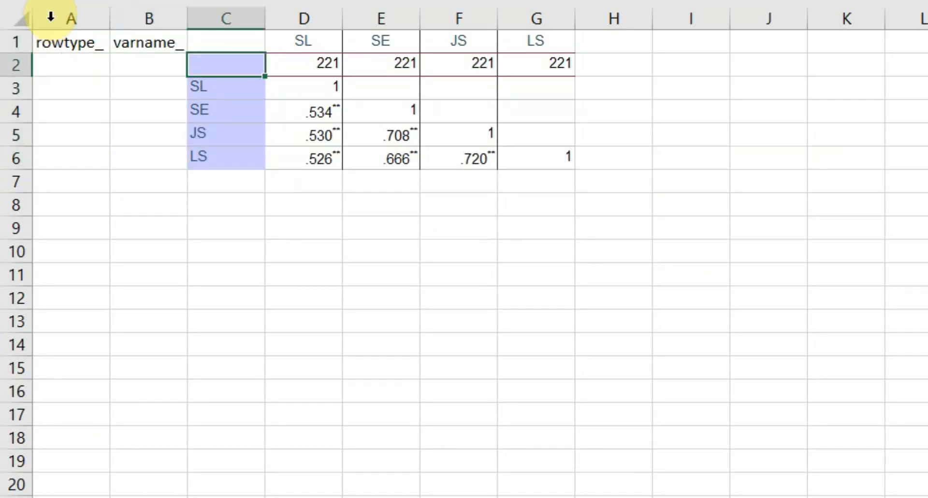
# - Move the varname_ header to C1 above the variable labels and delete the empty column B
pyautogui.click(128, 42)
pyautogui.hotkey('ctrl', 'c')
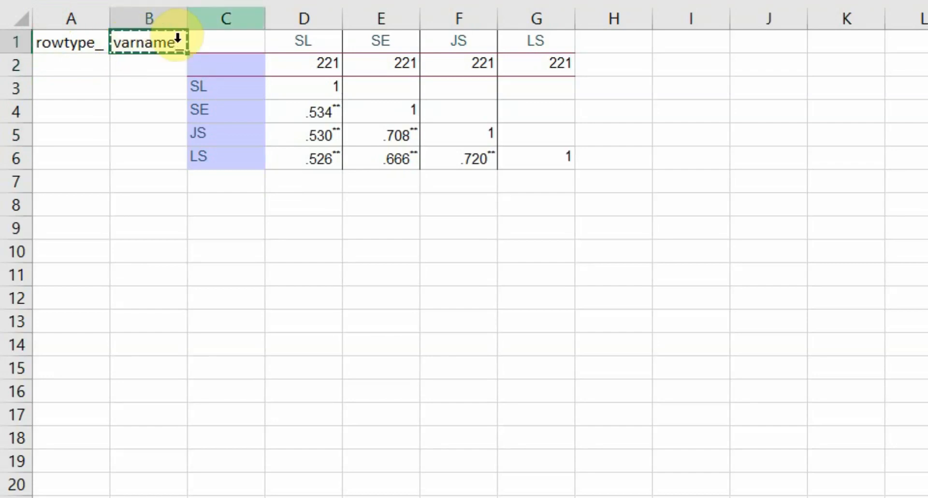
pyautogui.click(234, 44)
pyautogui.hotkey('ctrl', 'v')
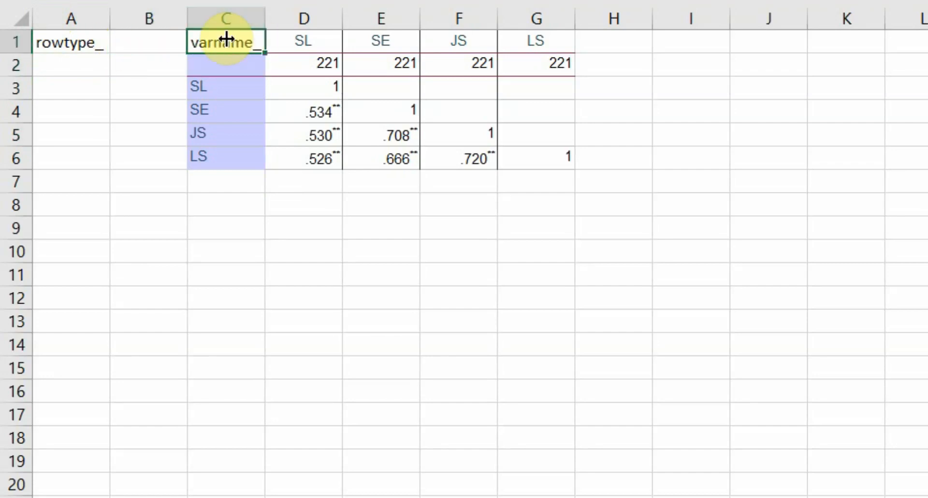
pyautogui.rightClick(155, 19)
pyautogui.click(215, 246)
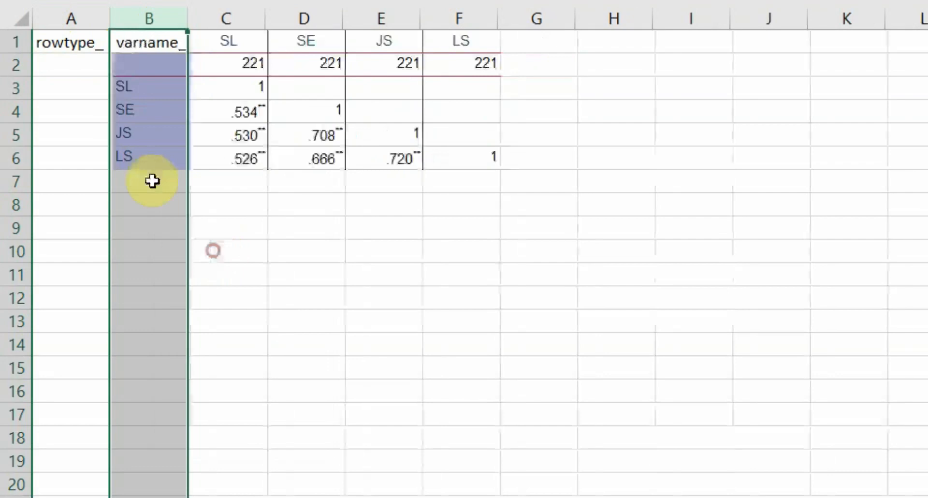
# - Label the row types in column A: n in A2, corr in A3 to A6, stddev in A7 and mean in A8
pyautogui.click(71, 67)
pyautogui.click(53, 89)
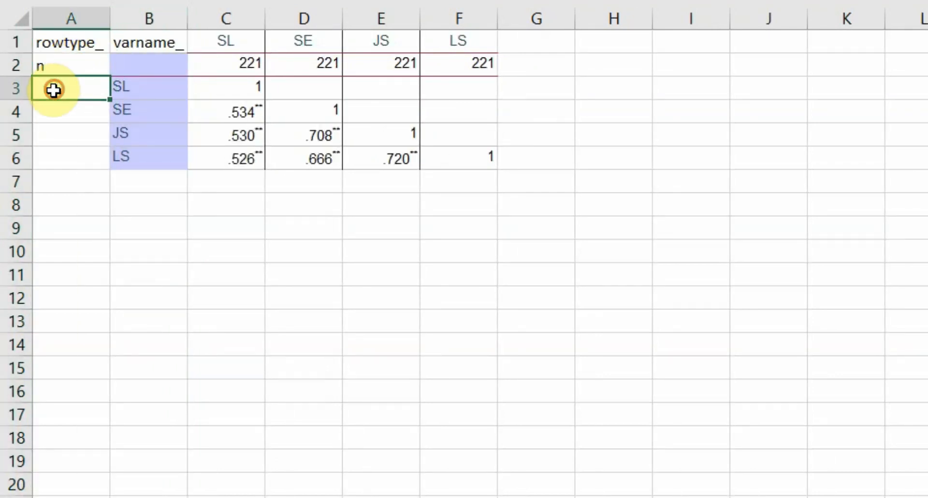
pyautogui.write('corr')
pyautogui.press('Return')
pyautogui.write('corr')
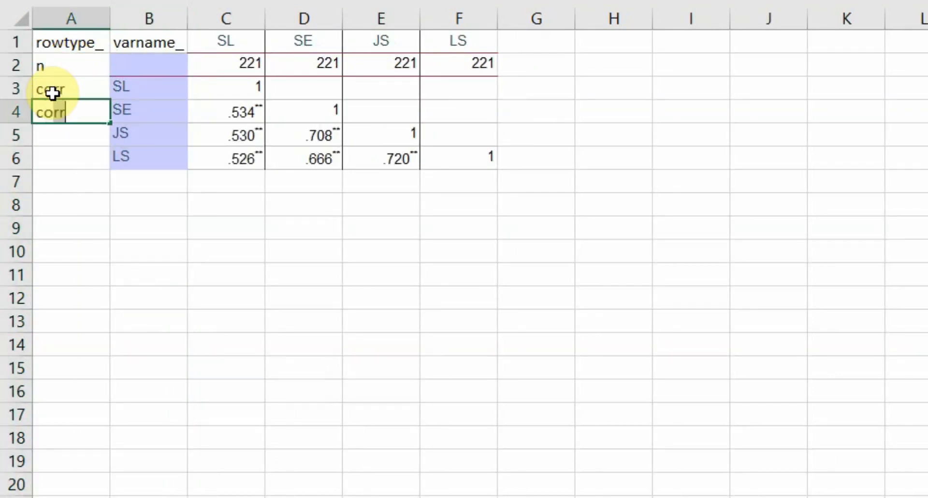
pyautogui.press('Return')
pyautogui.write('corr')
pyautogui.press('Return')
pyautogui.write('c')
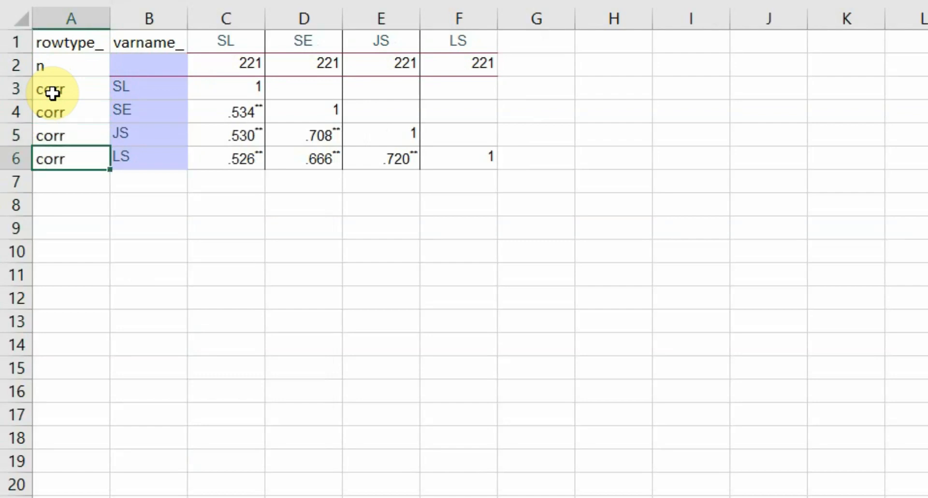
pyautogui.press('Return')
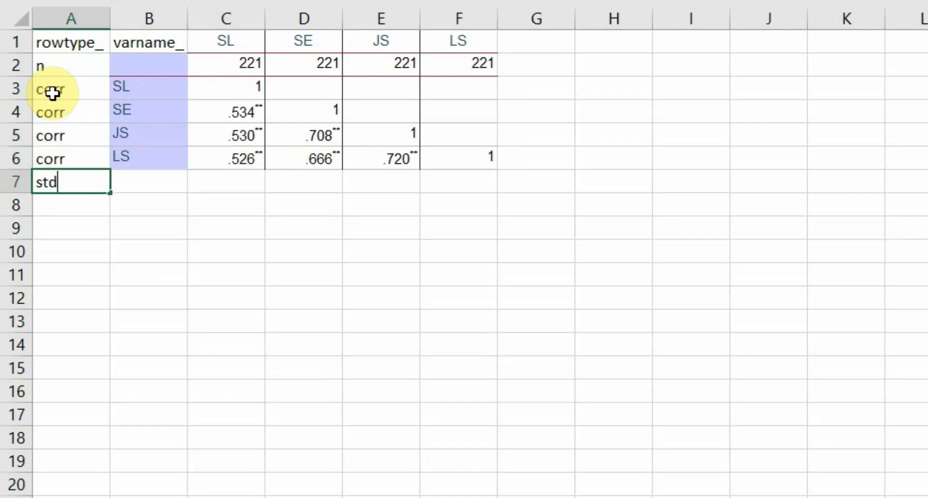
pyautogui.write('stddev')
pyautogui.press('Return')
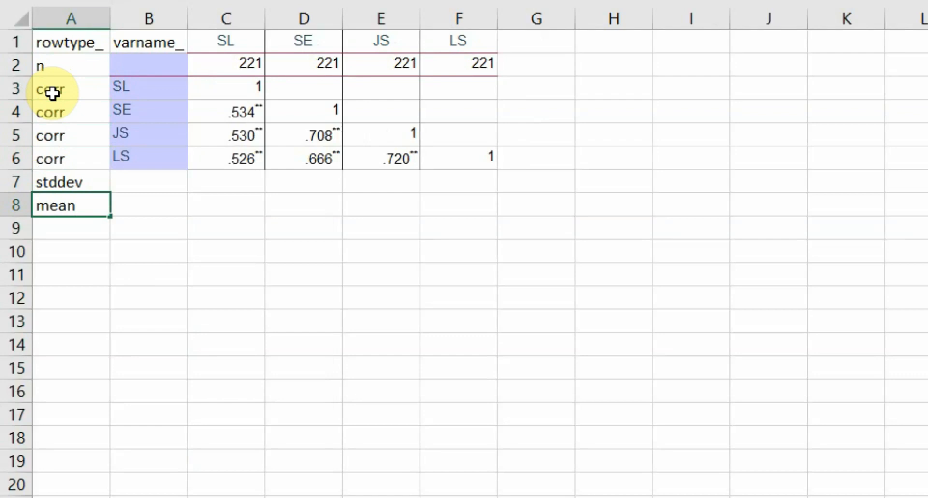
# - Switch to the SPSS output viewer and examine the means and standard deviations in the Descriptive Statistics table
pyautogui.click(401, 497)
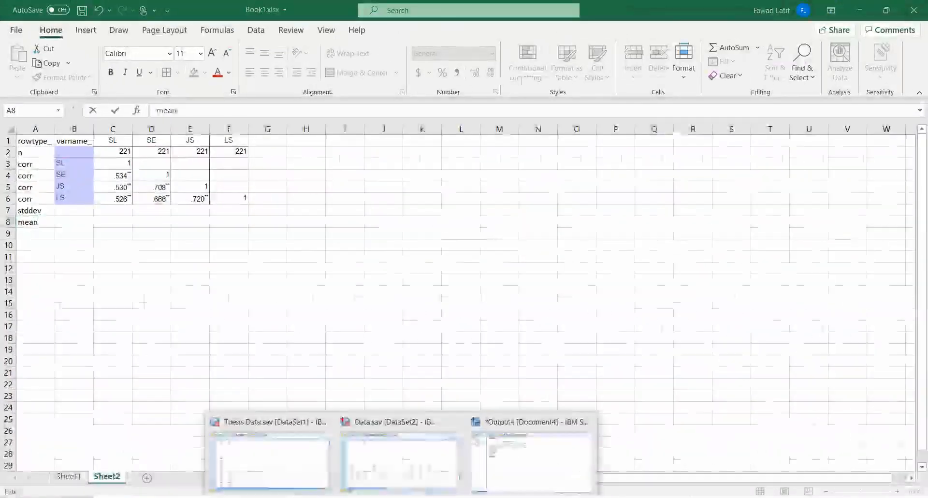
pyautogui.click(497, 452)
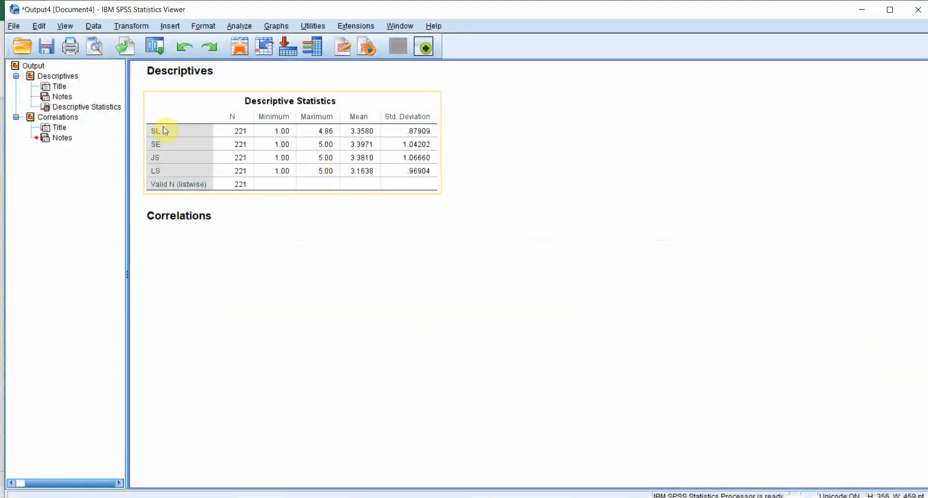
pyautogui.click(314, 139)
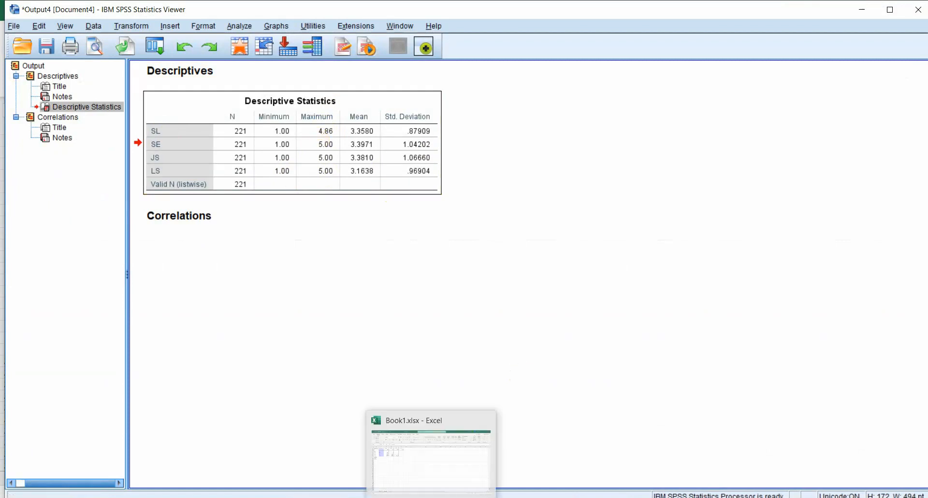
# - Switch back to Book1.xlsx in Excel, permanently delete Sheet2 and save the workbook
pyautogui.click(422, 478)
pyautogui.rightClick(125, 470)
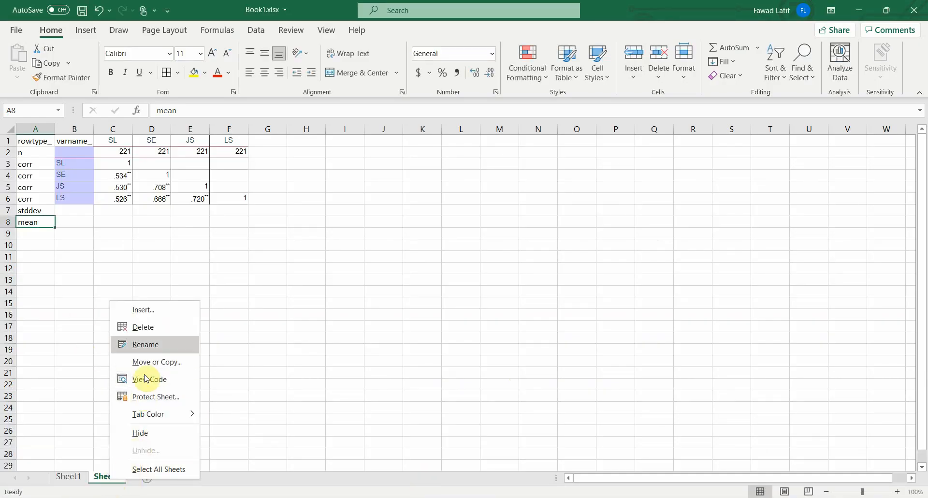
pyautogui.click(140, 327)
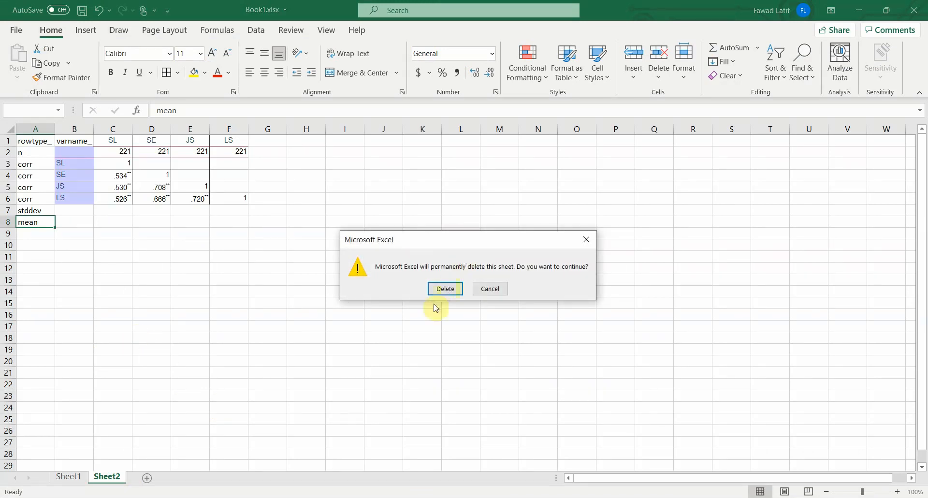
pyautogui.click(442, 288)
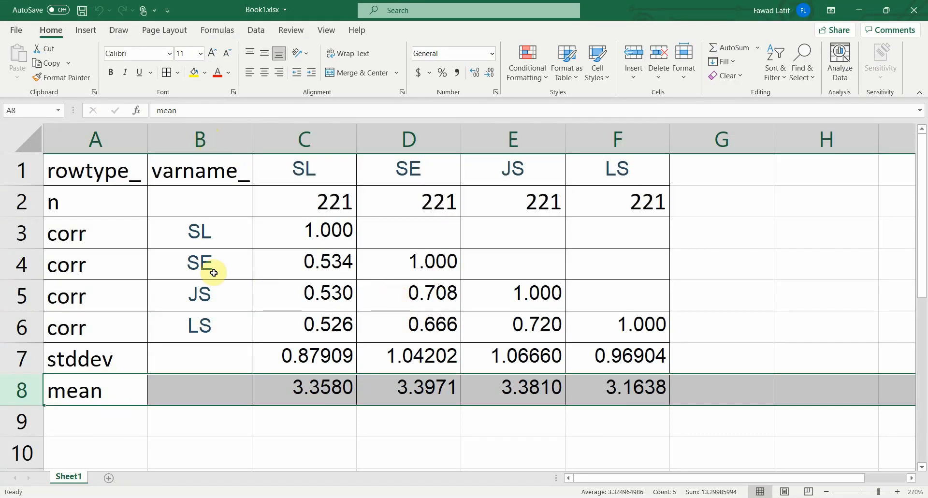
pyautogui.click(82, 13)
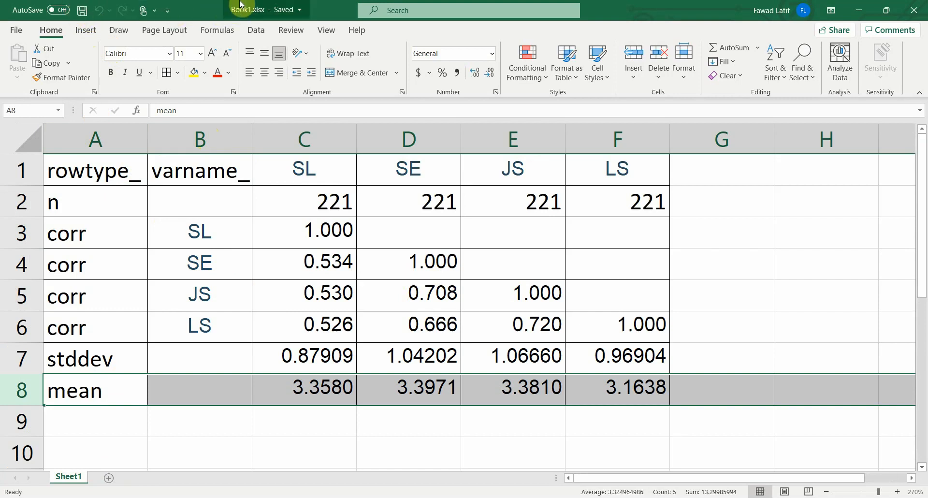
# - Switch to Amos and clear the working data file assigned to Group number 1
pyautogui.click(456, 497)
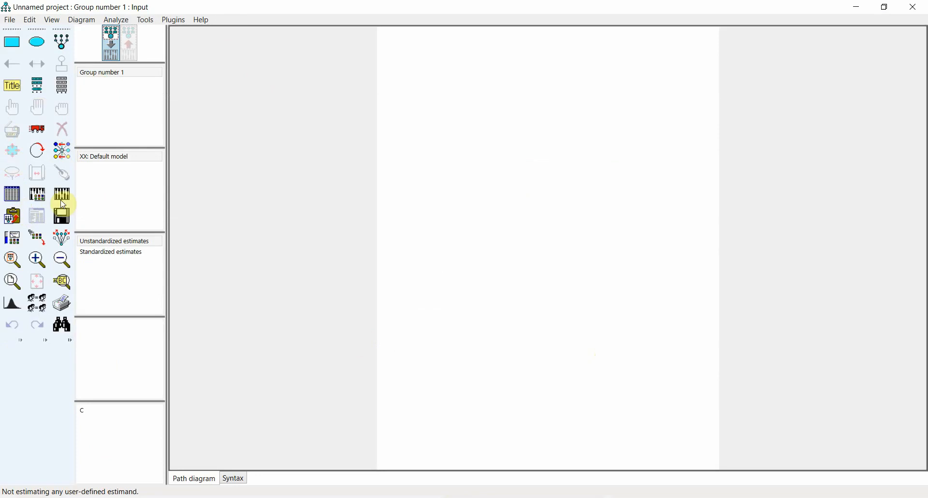
pyautogui.click(12, 203)
pyautogui.click(395, 294)
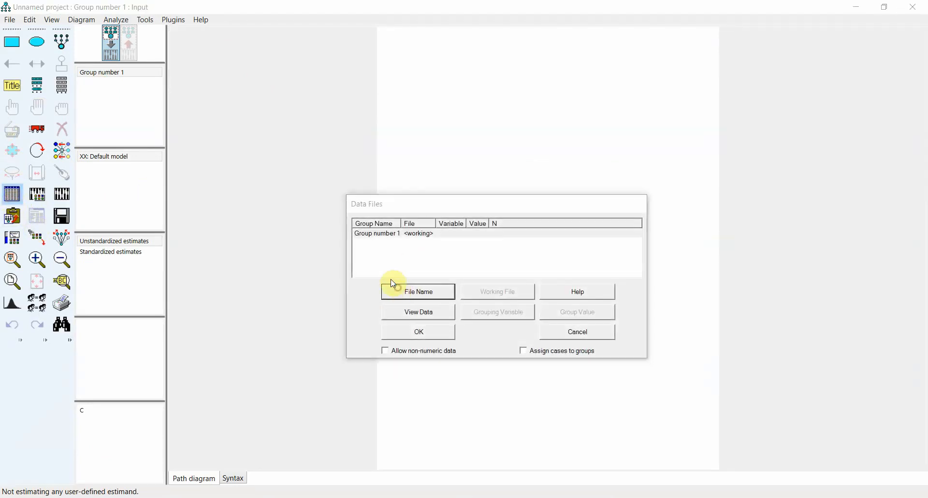
pyautogui.click(498, 259)
pyautogui.doubleClick(500, 260)
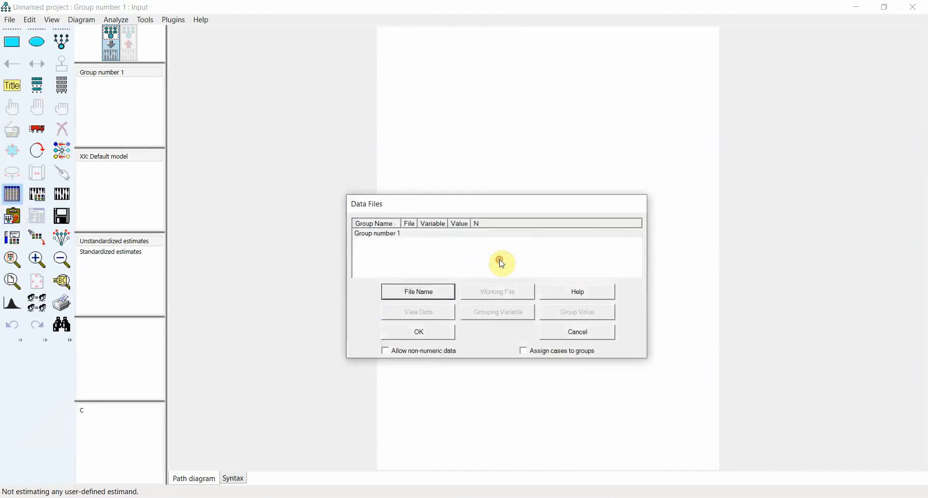
pyautogui.click(415, 331)
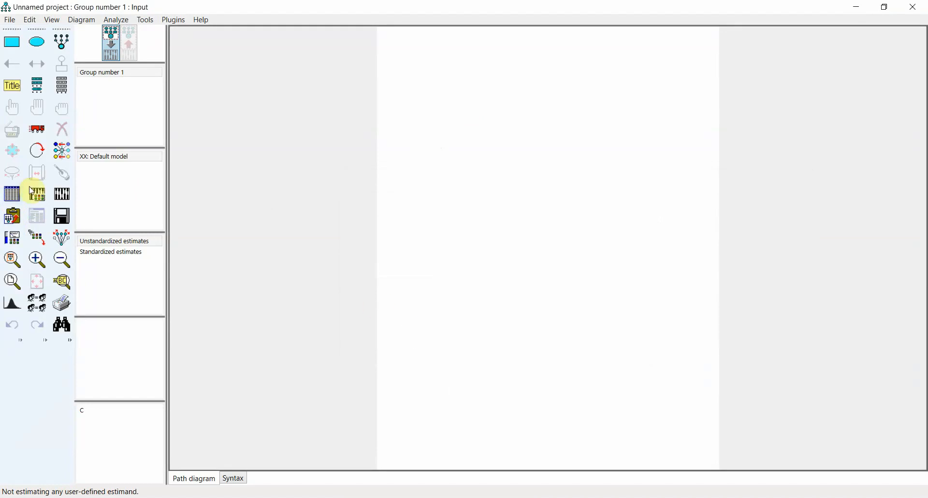
# - List the data set's variables in Amos, compare them with the matrix table in Excel's Book1.xlsx, and return to the Amos variable list
pyautogui.click(60, 86)
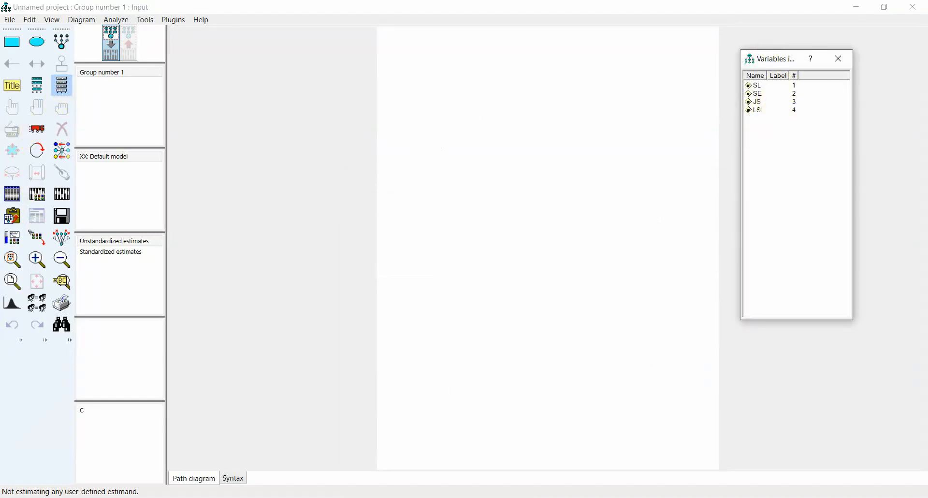
pyautogui.click(395, 497)
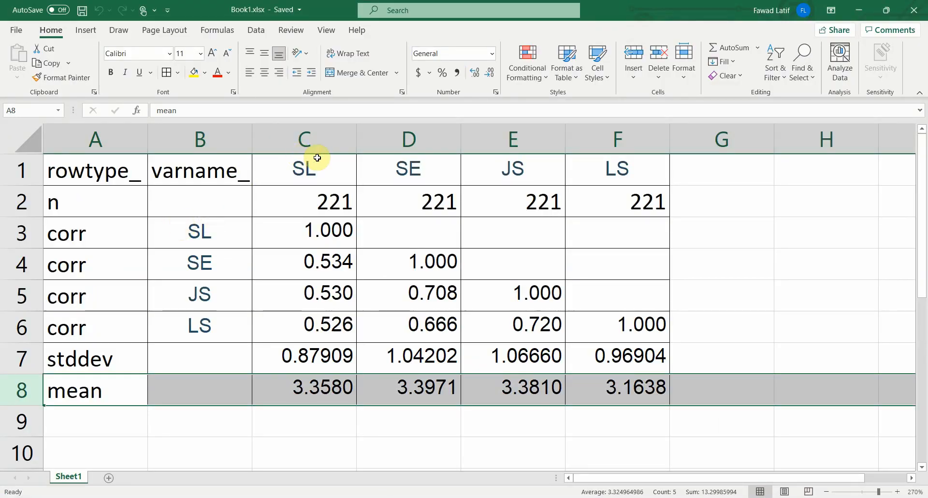
pyautogui.click(462, 497)
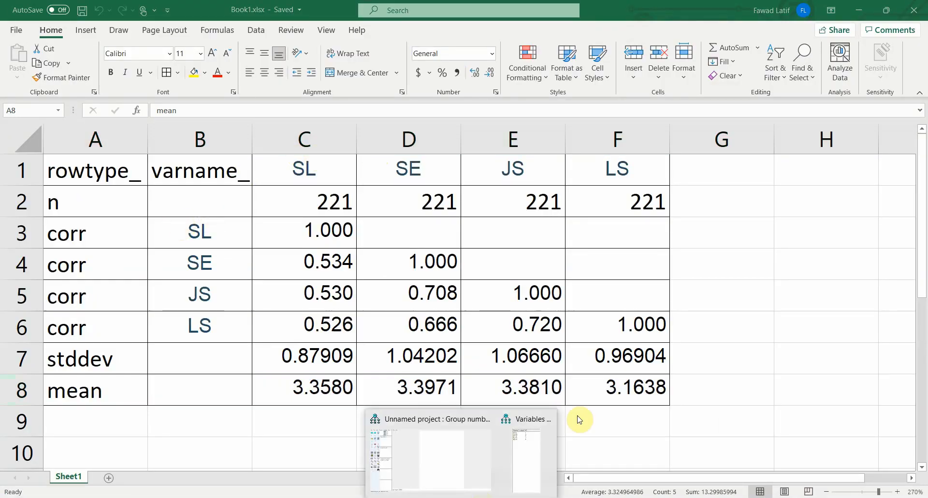
pyautogui.click(529, 457)
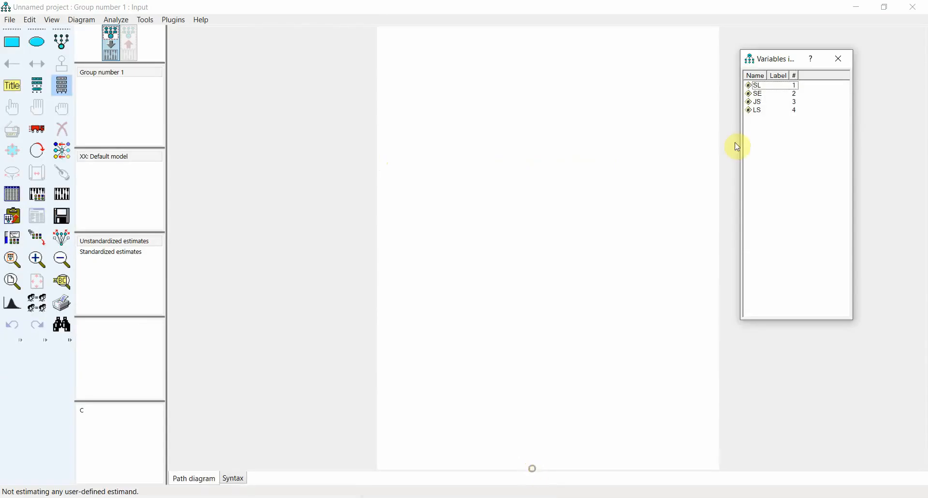
# - Place SL, SE, JS and LS as observed variables in a diamond, with SL and LS at the sides, SE above and JS below
pyautogui.click(758, 94)
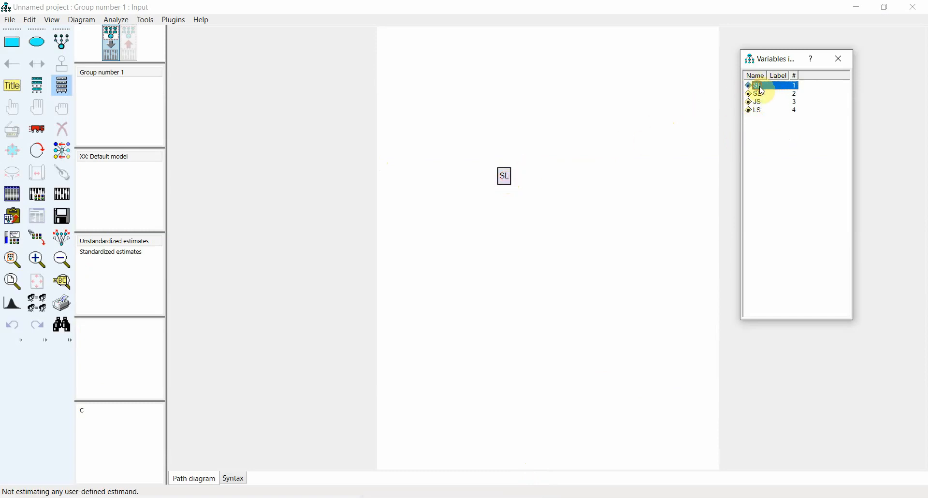
pyautogui.moveTo(574, 127); pyautogui.dragTo(574, 126)
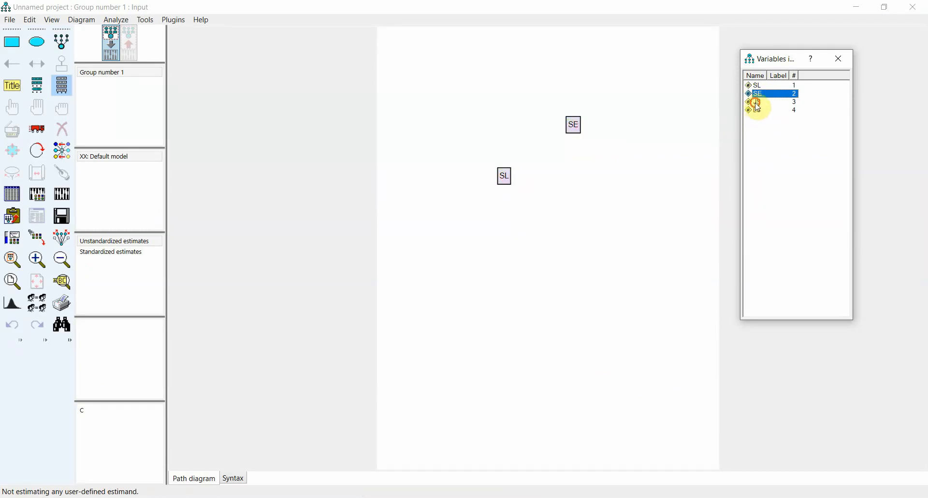
pyautogui.click(761, 103)
pyautogui.moveTo(648, 161); pyautogui.dragTo(568, 220)
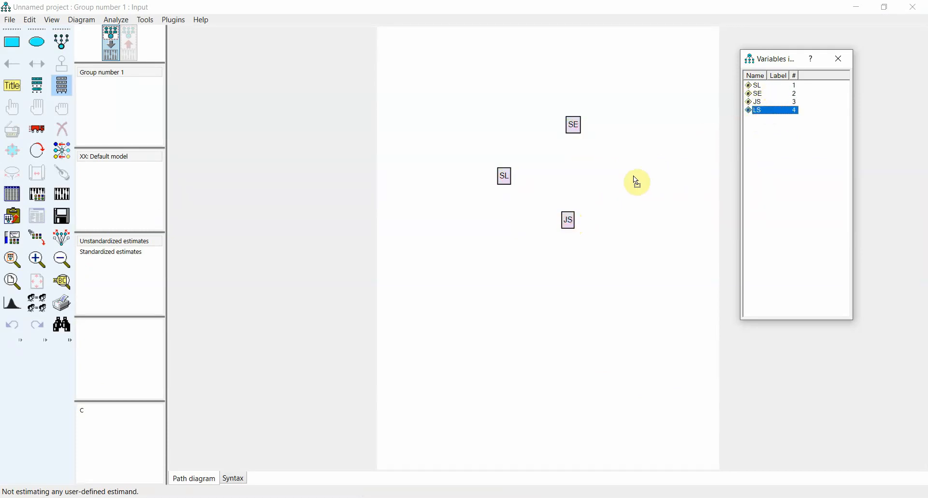
pyautogui.moveTo(636, 181); pyautogui.dragTo(635, 181)
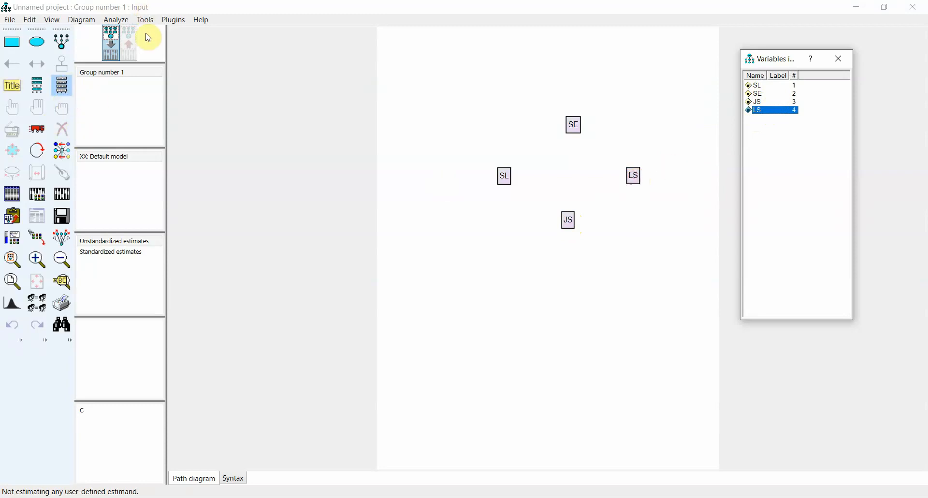
# - Add a unique error variable to each of the endogenous variables SE, LS and JS
pyautogui.click(113, 43)
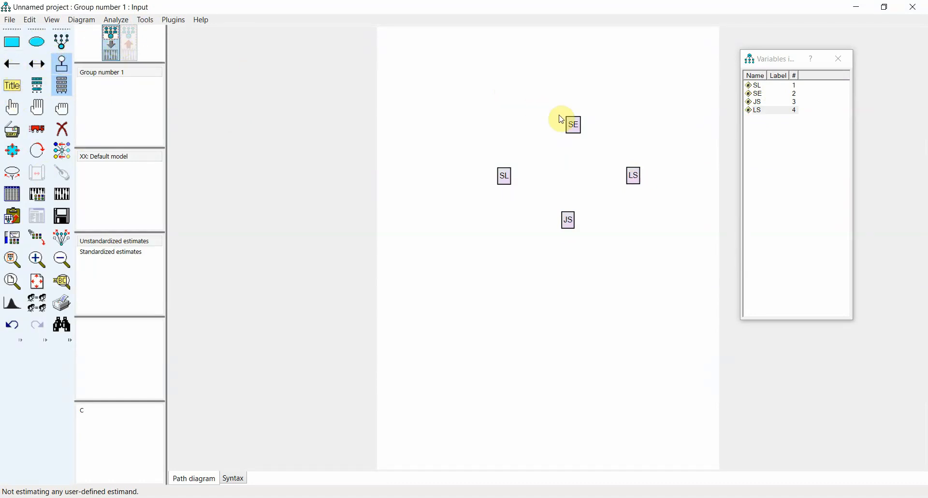
pyautogui.click(574, 123)
pyautogui.click(568, 220)
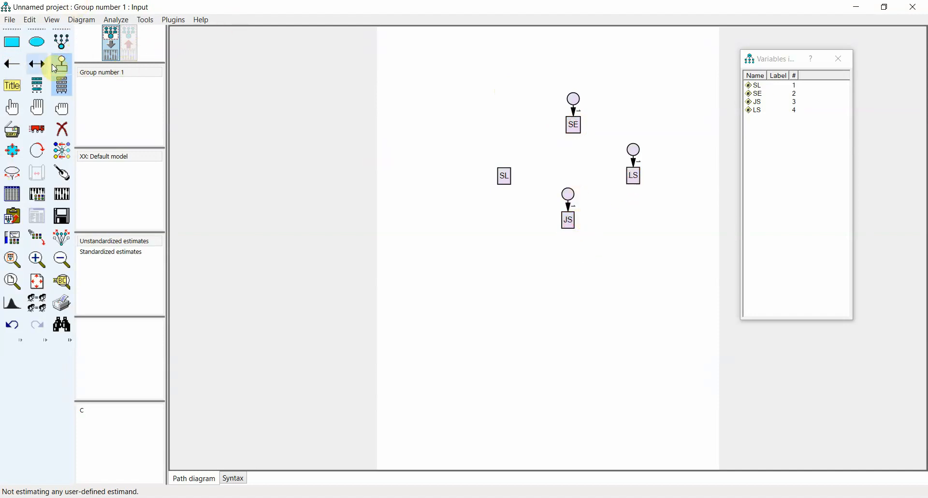
# - Draw regression paths from SL to SE, JS and LS, and from SE and JS to LS
pyautogui.click(12, 63)
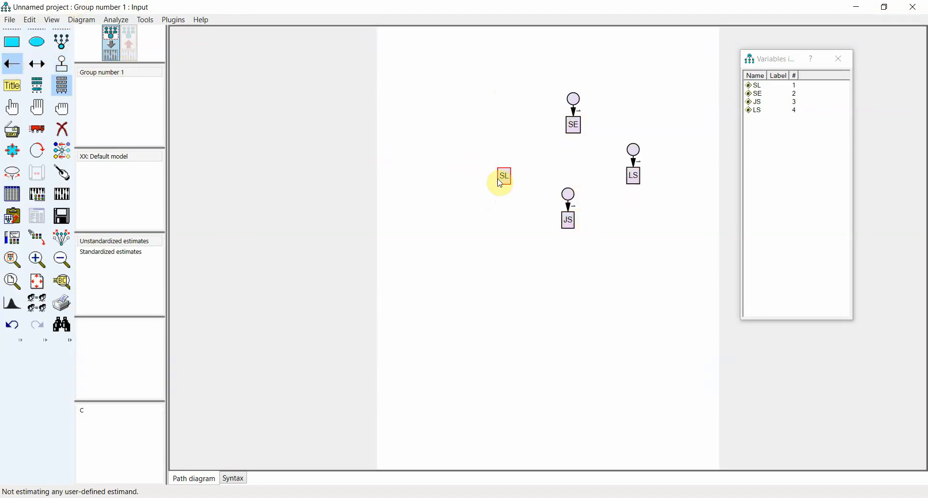
pyautogui.moveTo(504, 177); pyautogui.dragTo(570, 135)
pyautogui.moveTo(577, 231); pyautogui.dragTo(574, 227)
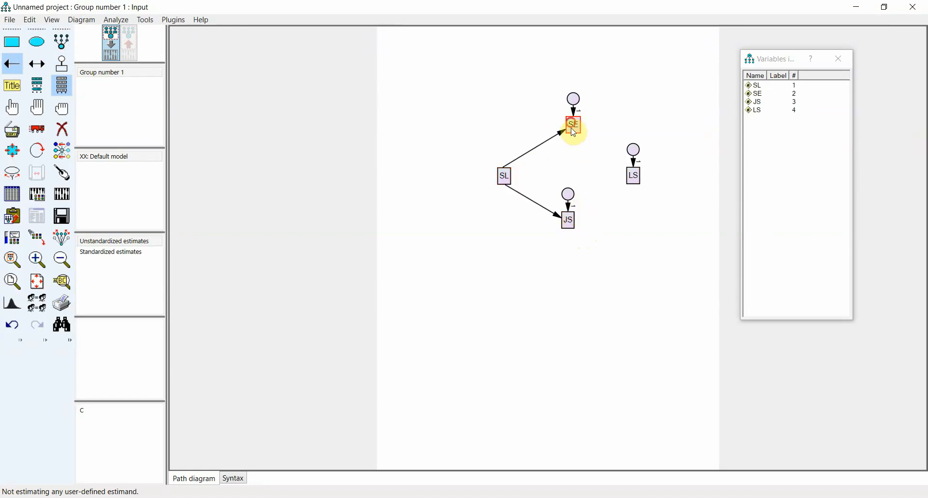
pyautogui.moveTo(572, 125); pyautogui.dragTo(634, 176)
pyautogui.moveTo(568, 220); pyautogui.dragTo(632, 185)
pyautogui.moveTo(504, 176); pyautogui.dragTo(634, 177)
# - Name the unobserved error variables automatically and review the output options in the analysis properties
pyautogui.click(173, 20)
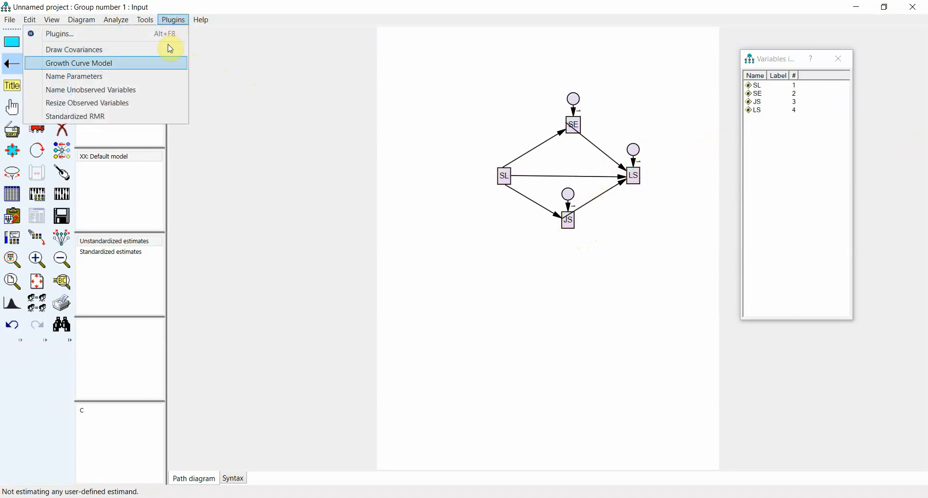
pyautogui.click(120, 87)
pyautogui.hotkey('ctrl', 'a')
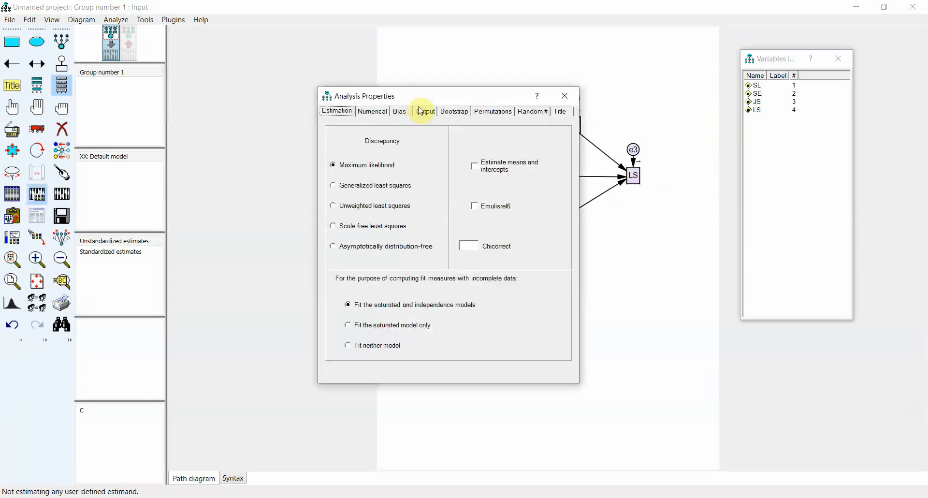
pyautogui.click(420, 111)
pyautogui.click(470, 73)
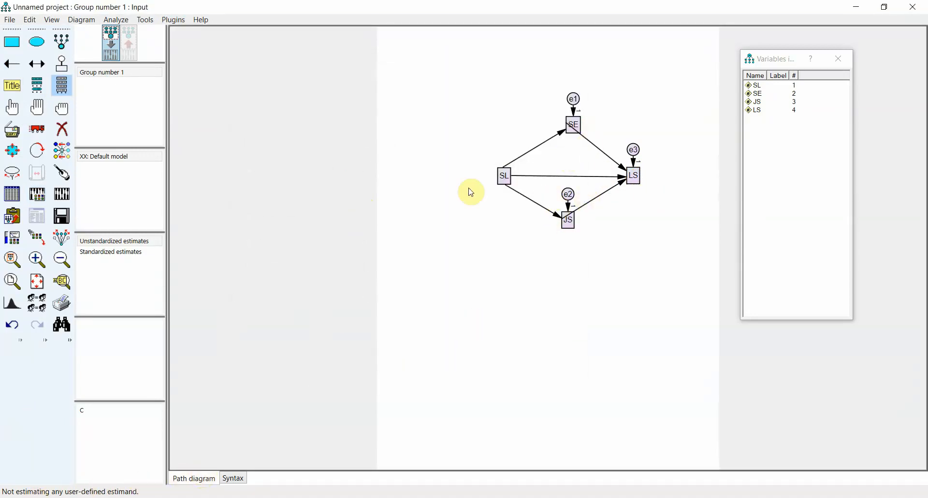
# - Calculate the model estimates, saving the model as C.amw over the existing file
pyautogui.click(62, 194)
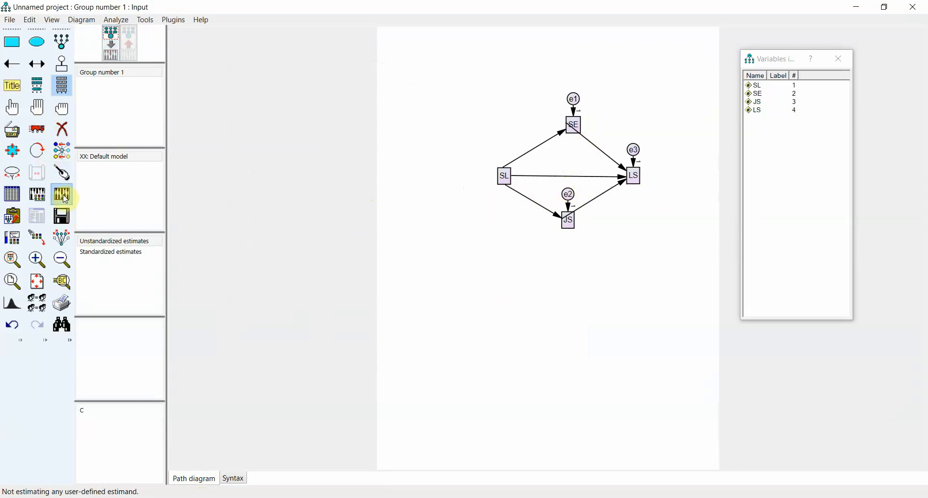
pyautogui.click(135, 102)
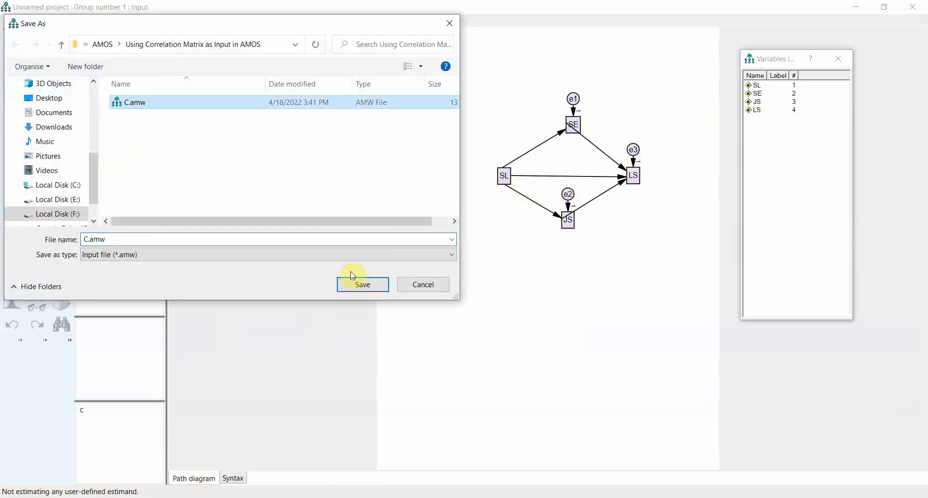
pyautogui.click(358, 286)
pyautogui.click(497, 255)
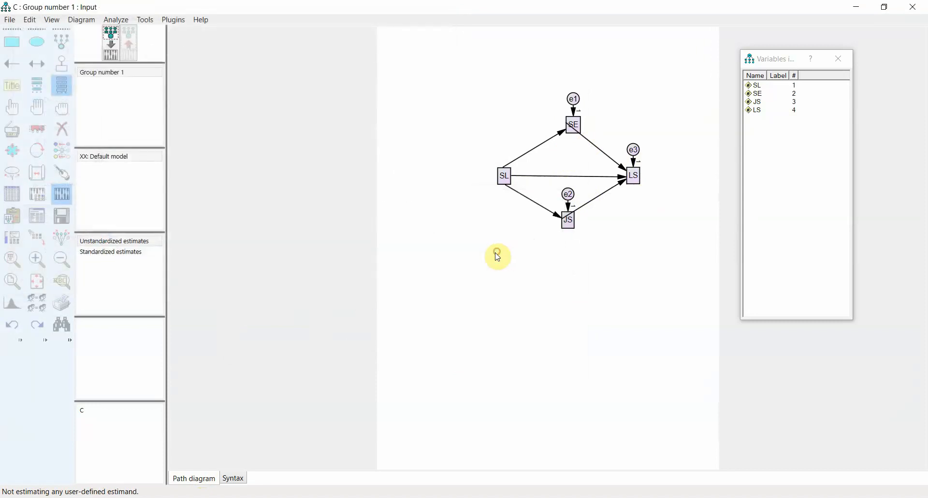
# - Examine the regression weights in the Estimates section of the text output and close the output
pyautogui.click(31, 224)
pyautogui.click(167, 90)
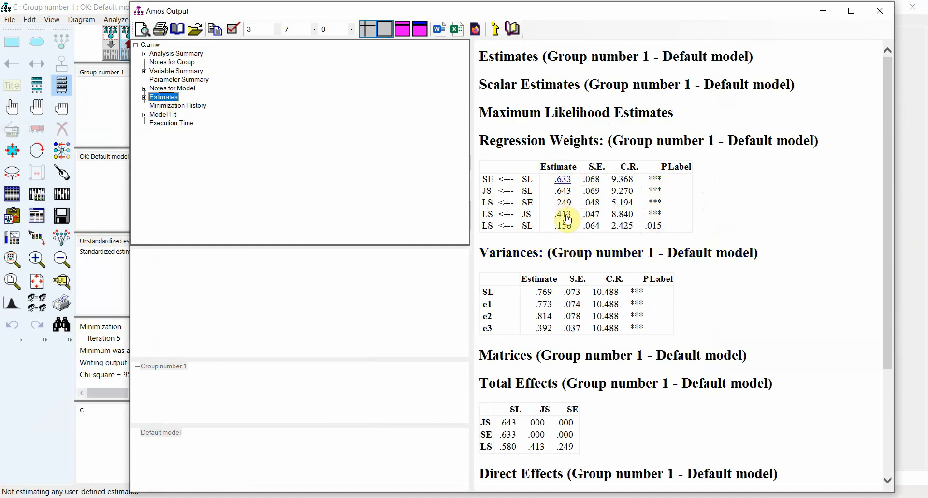
pyautogui.click(885, 14)
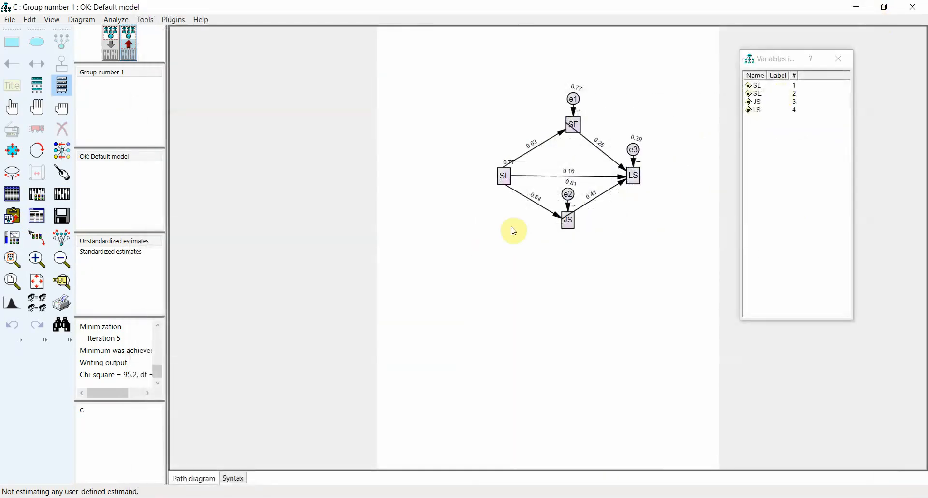